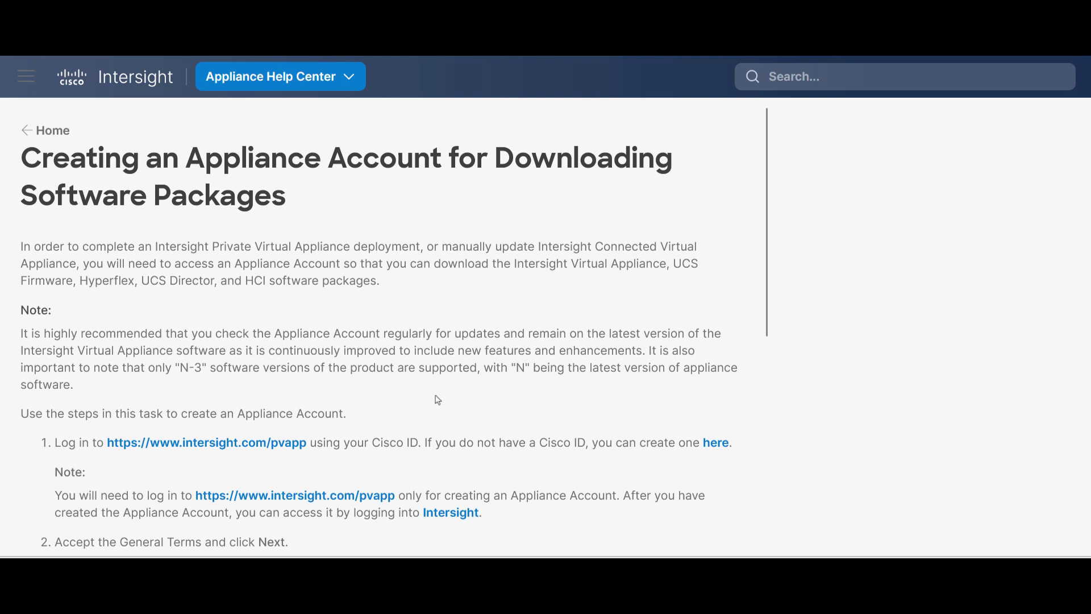
- Scroll through the help article's account-creation steps
scroll(437, 398, down, 3)
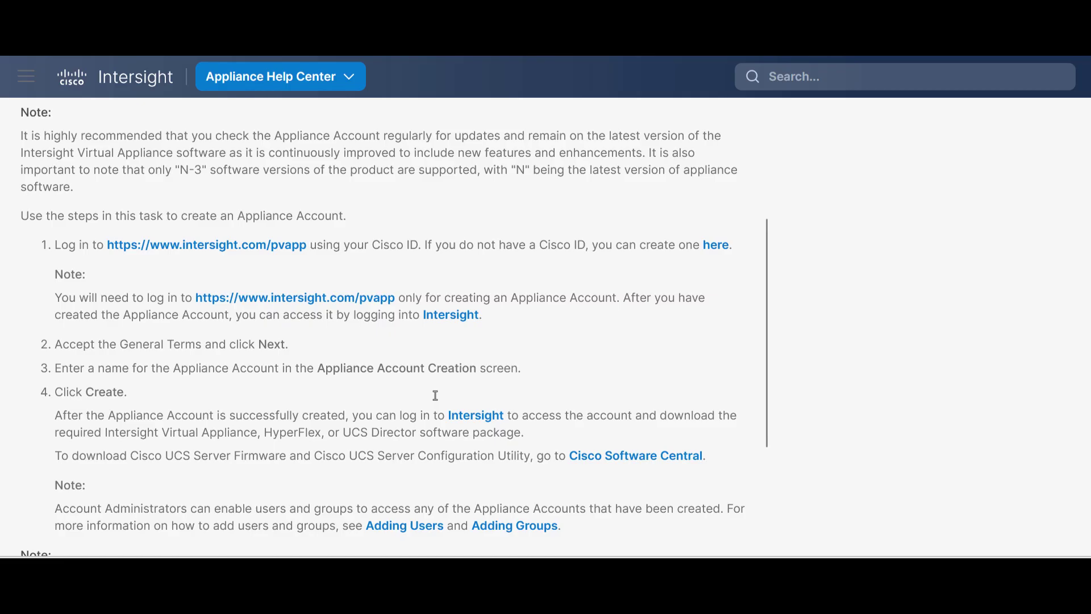
scroll(435, 395, down, 2)
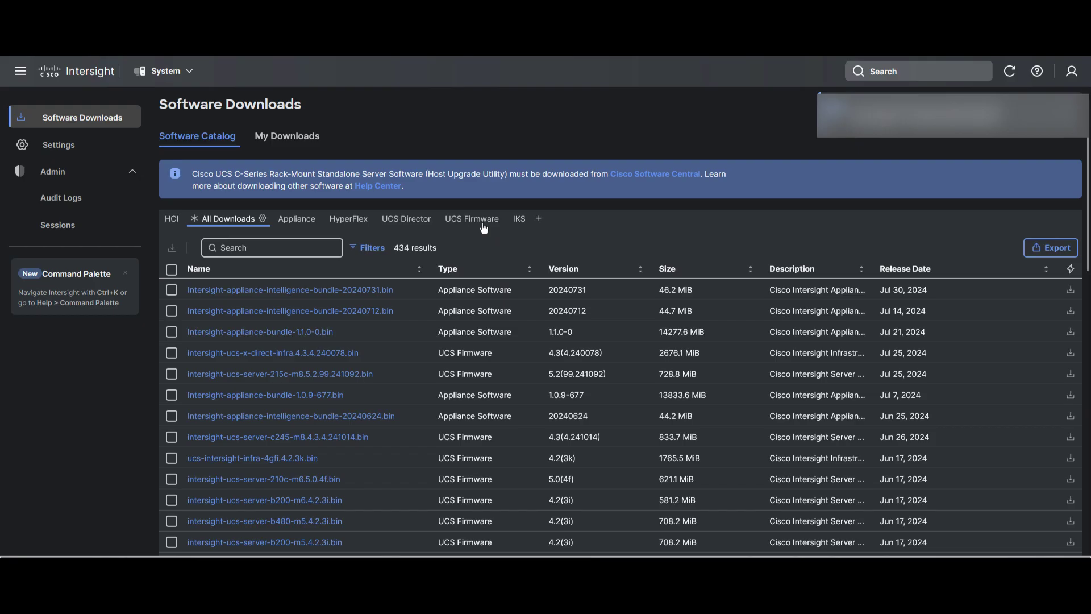
- Save ucs-intersight-infra-4gfi.4.2.3j.bin from page 3 of the UCS Firmware list to the local machine
click(483, 224)
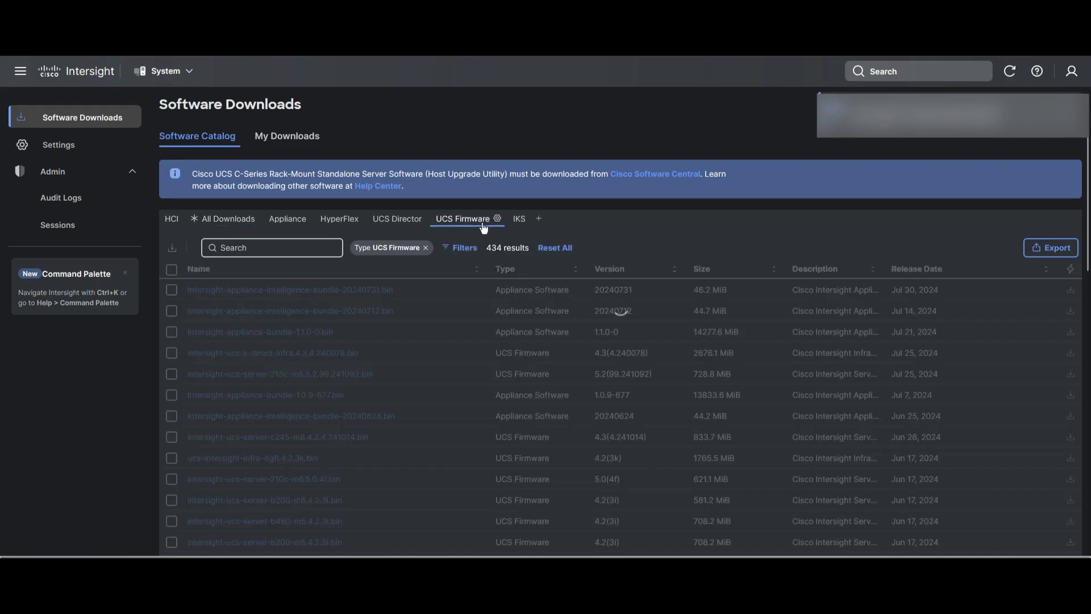
scroll(555, 384, down, 15)
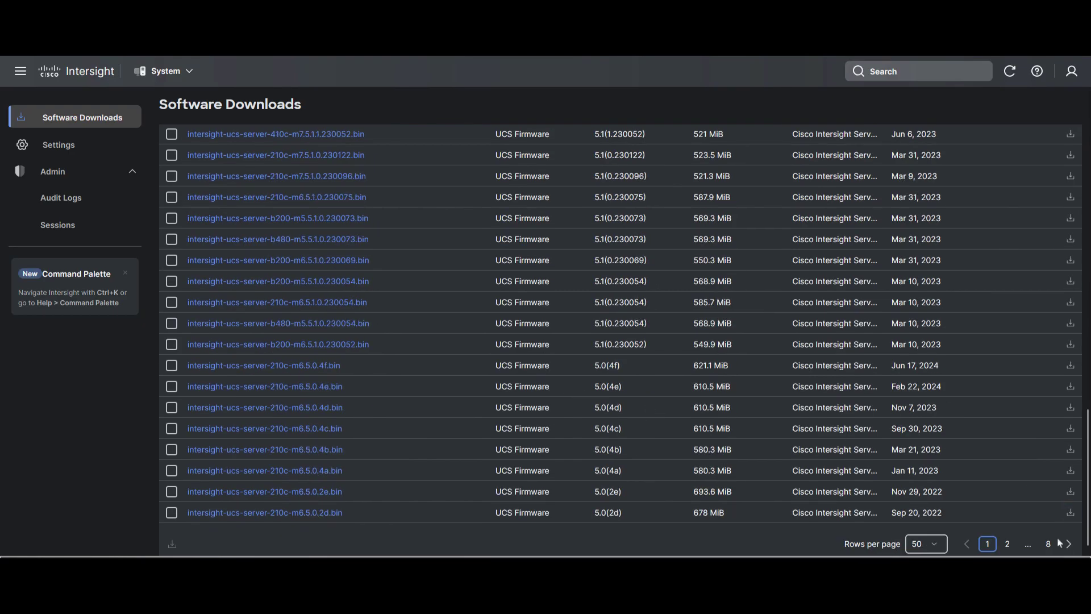
click(1067, 545)
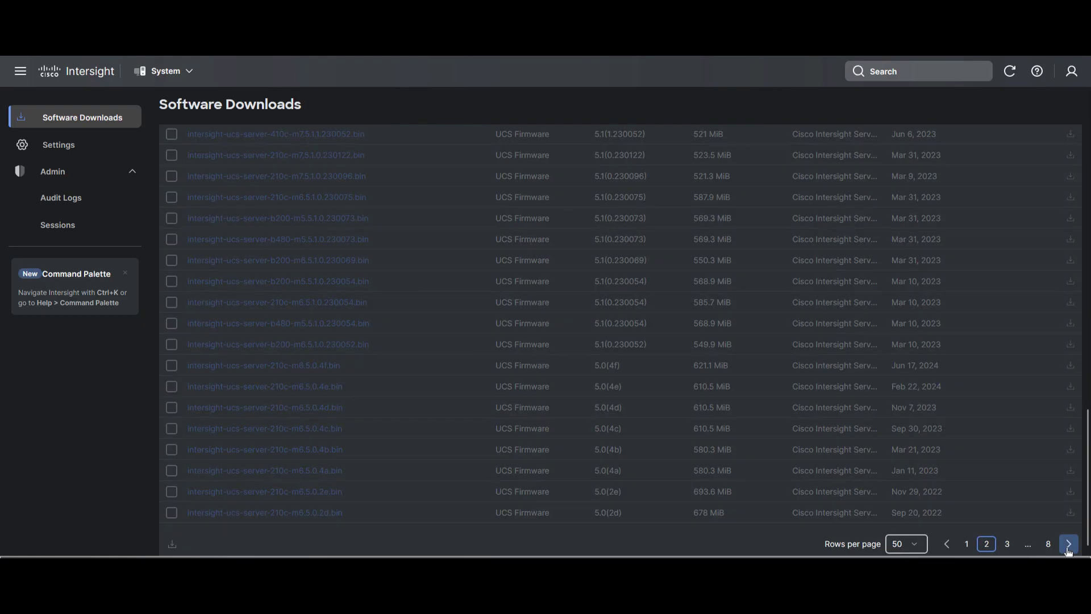
click(1068, 545)
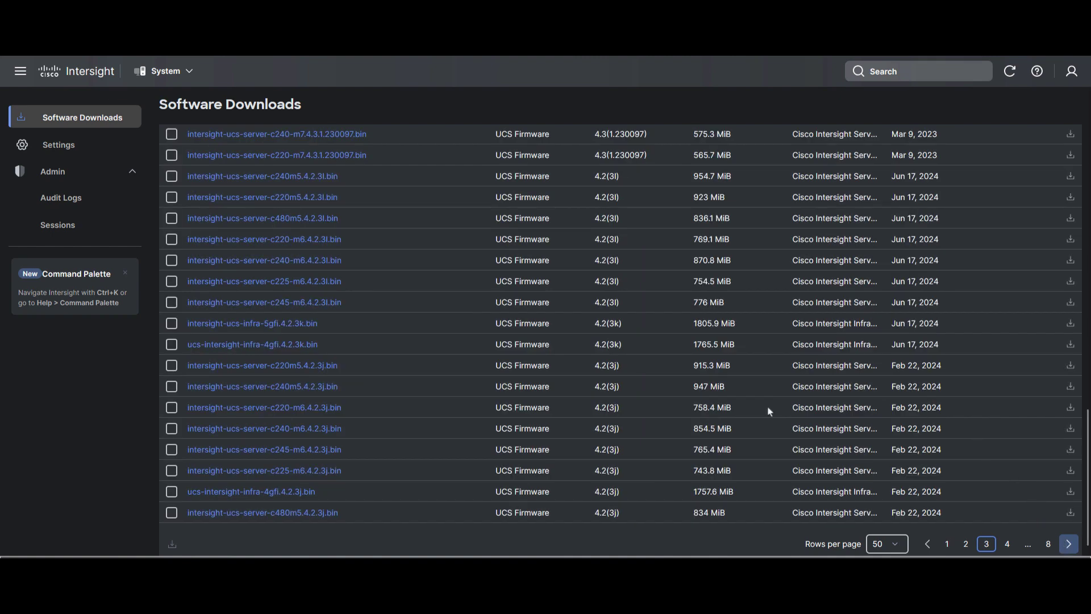
click(273, 491)
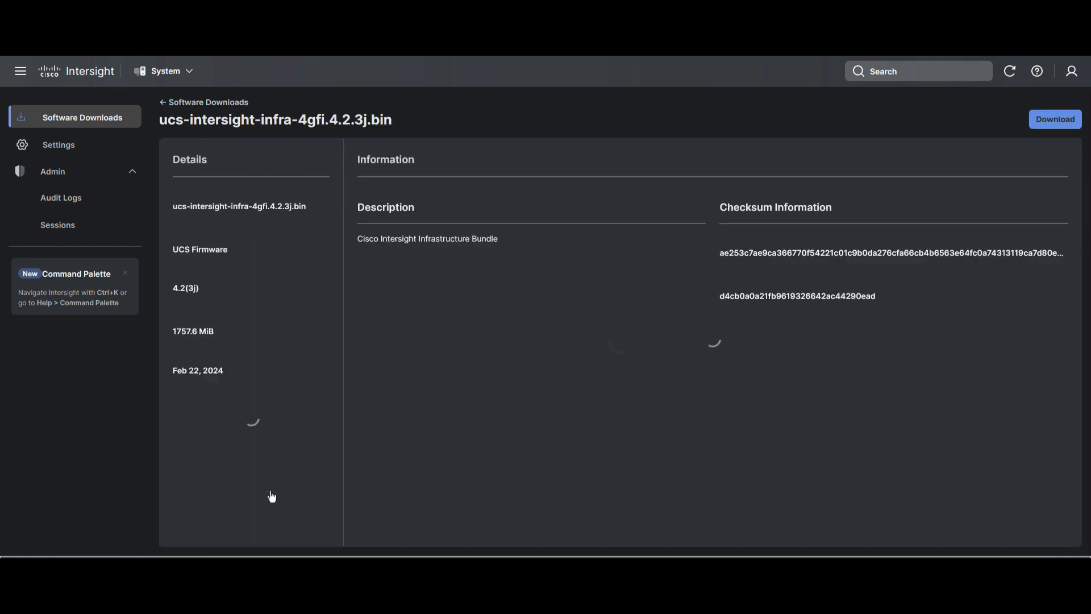
click(1054, 121)
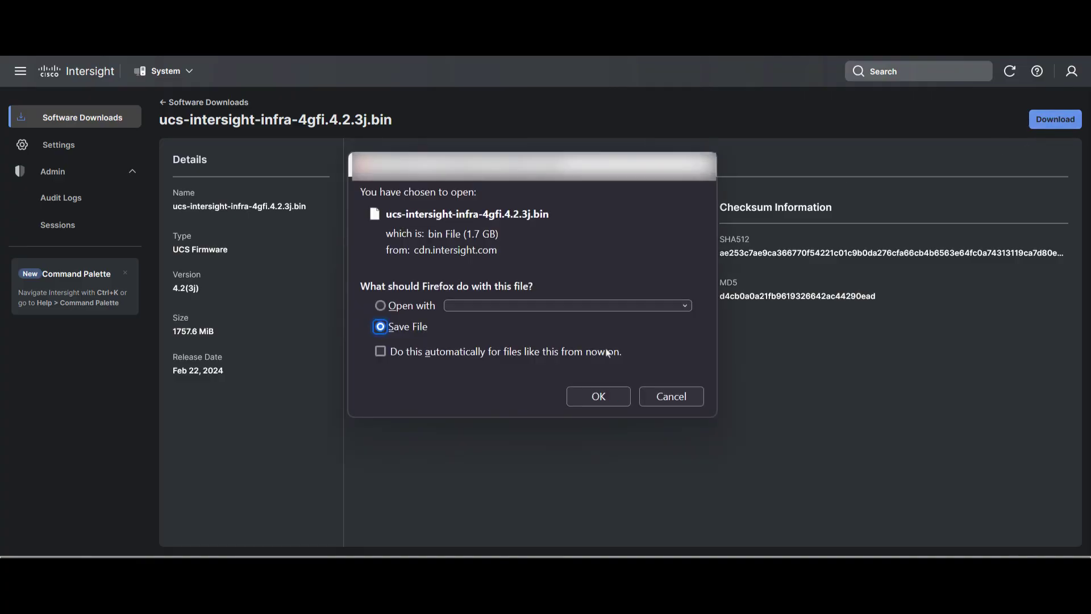
click(610, 403)
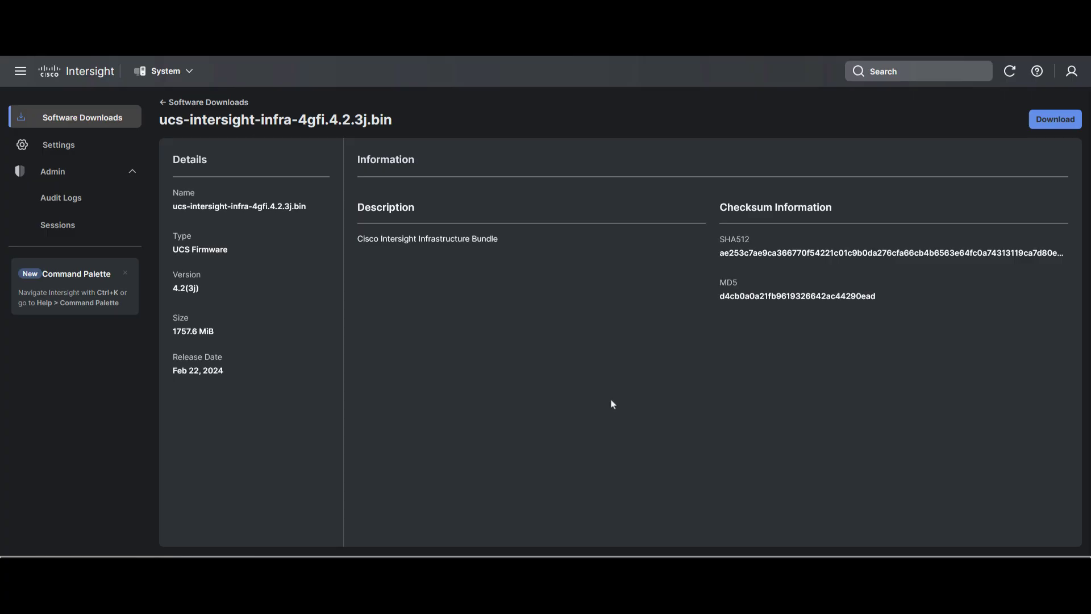
- Return to catalog page 1 and download intersight-ucs-server-b200-m5.5.2.2.240051.bin
click(216, 104)
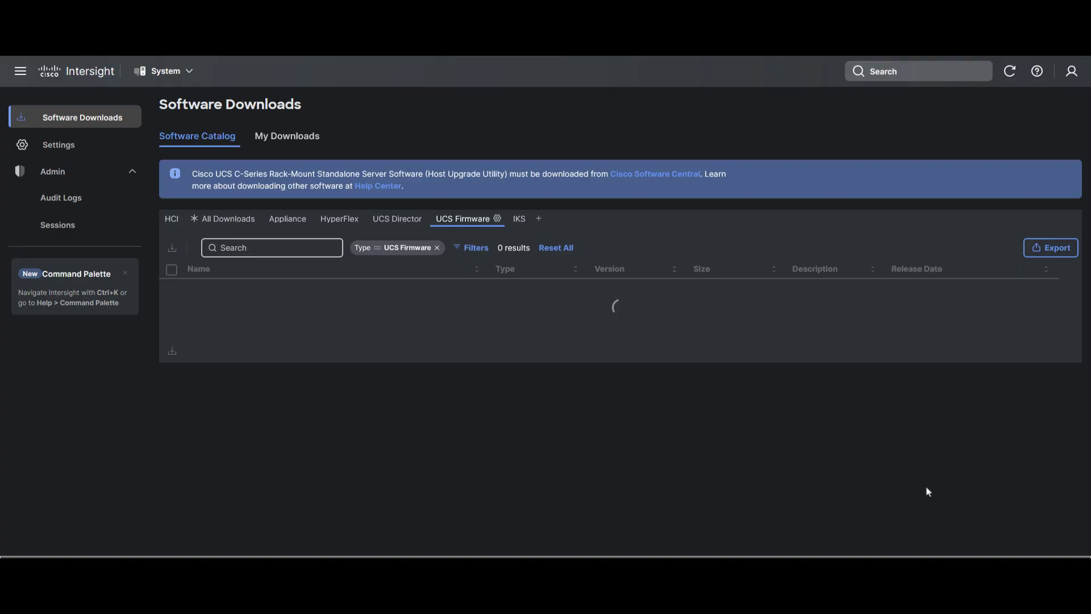
scroll(954, 478, down, 10)
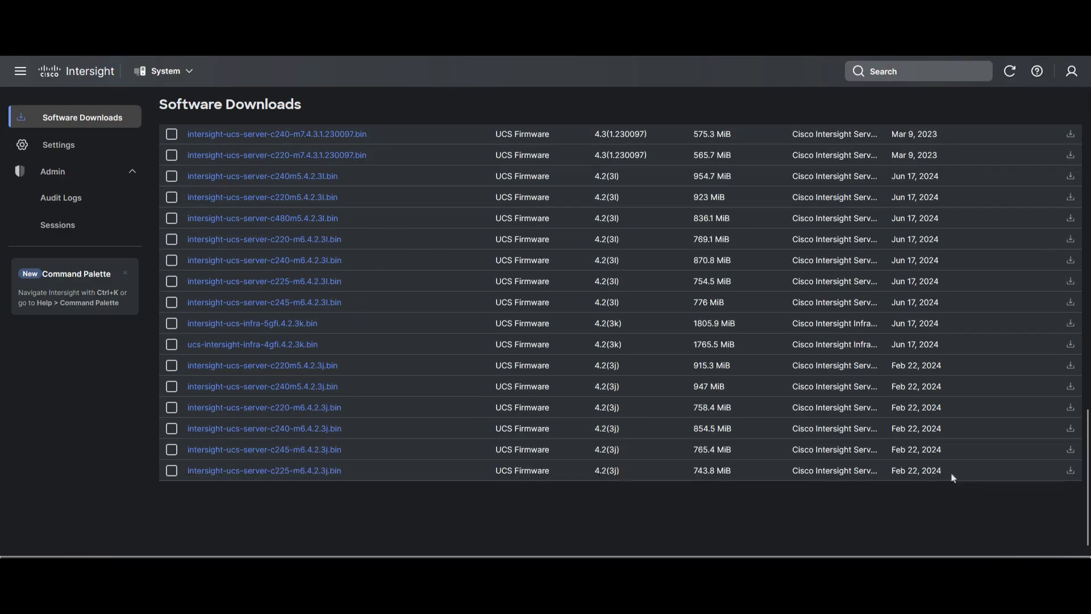
click(954, 544)
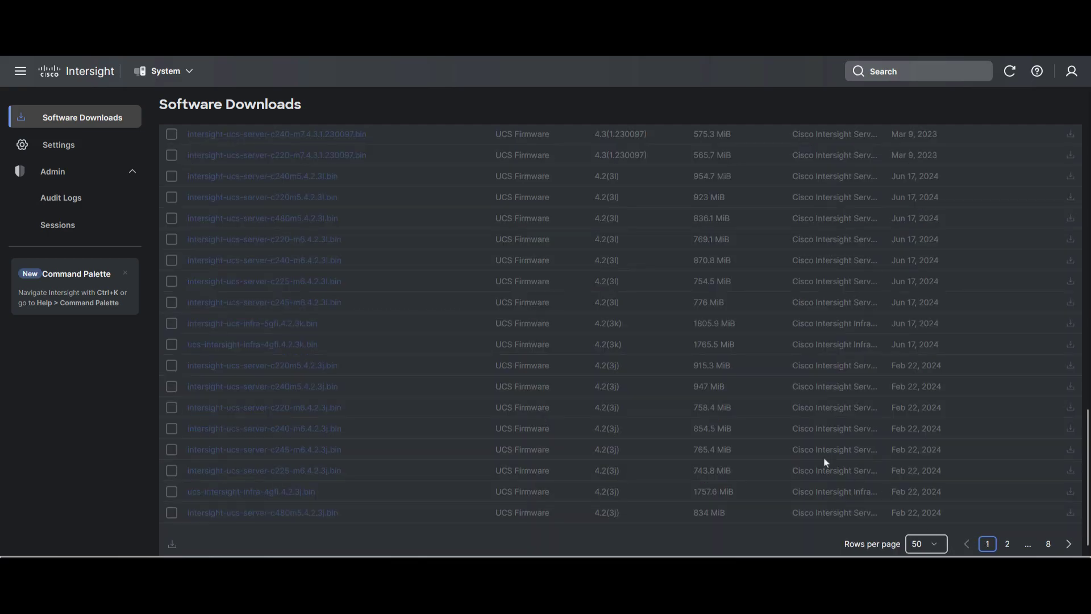
scroll(490, 358, up, 15)
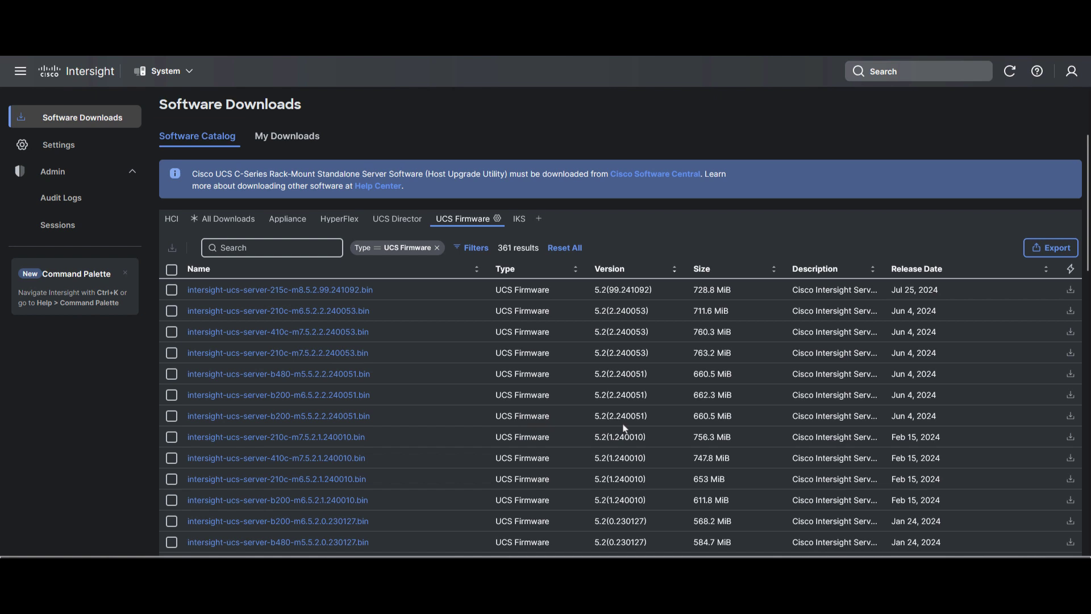
click(292, 418)
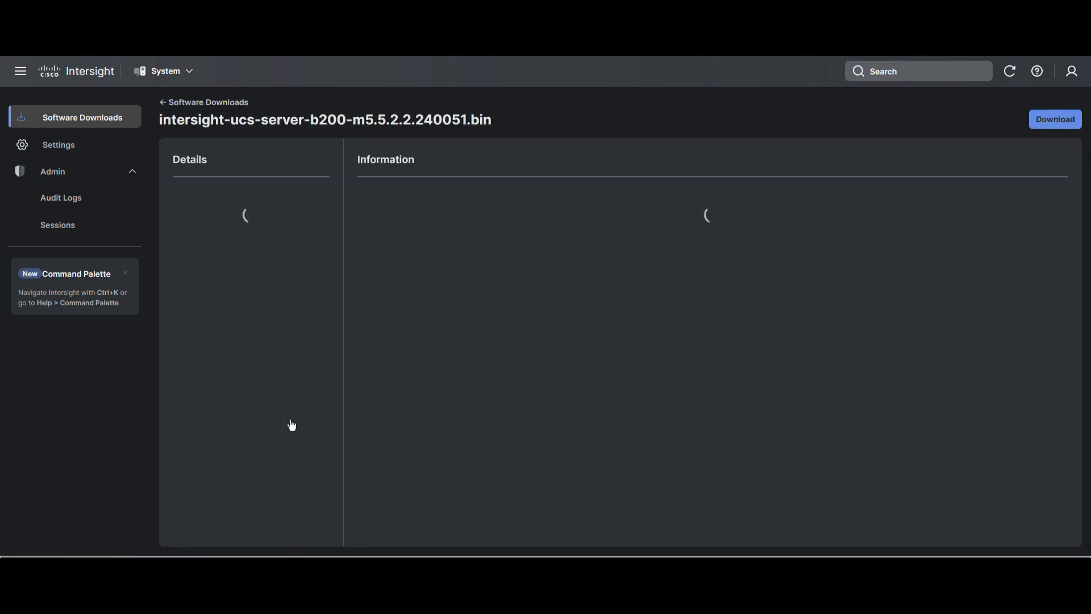
click(1064, 124)
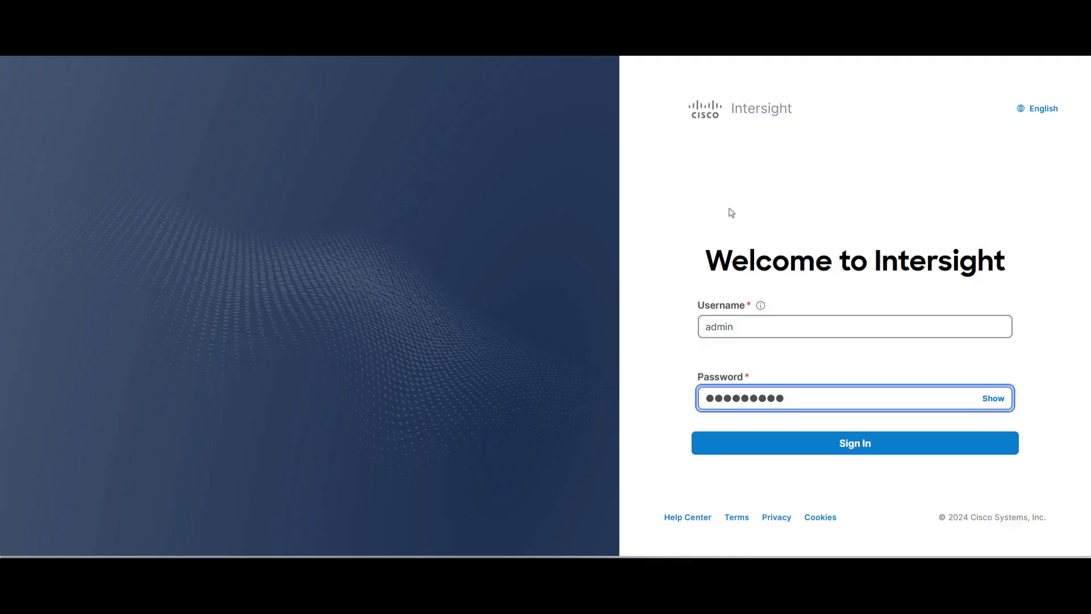
- Sign in to the private appliance with the entered username and password
click(829, 455)
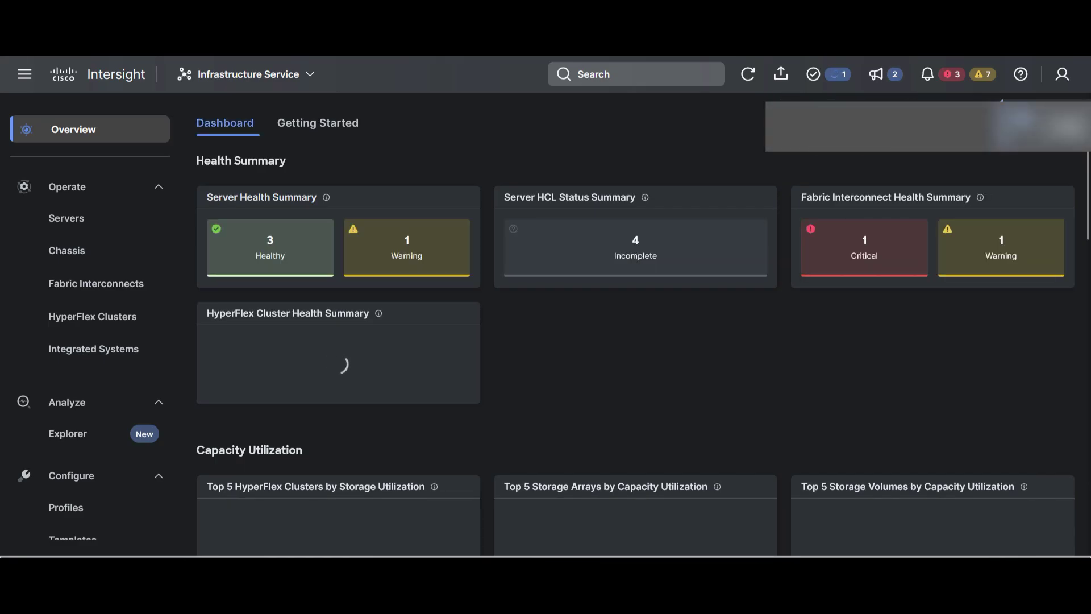
- In System > Software Repository, pick intersight-ucs-server-b200-m5.5.2.2.240051.bin for Upload Software
click(248, 74)
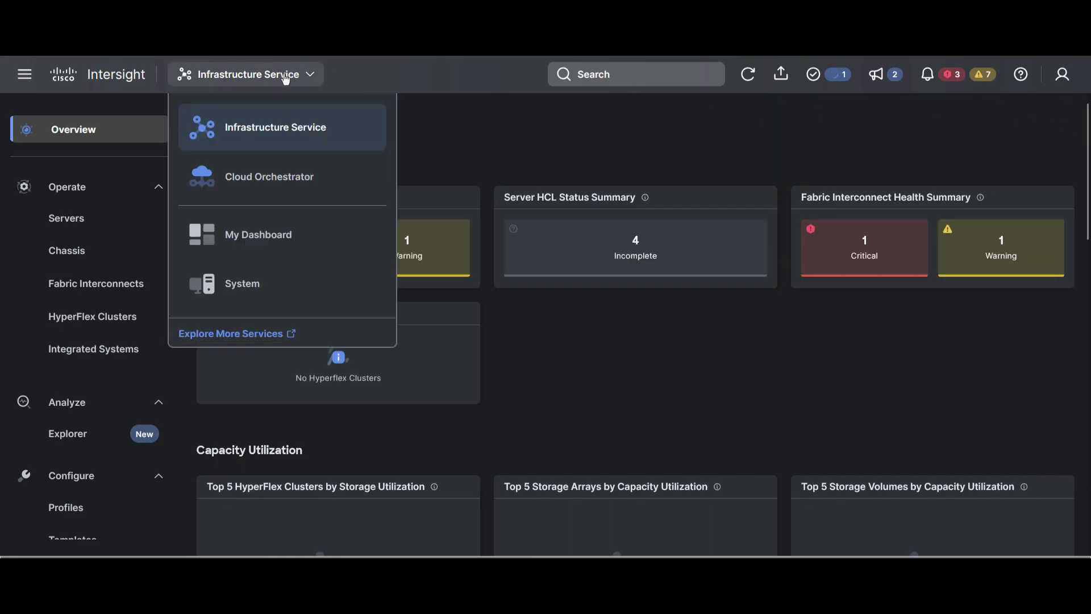
click(271, 294)
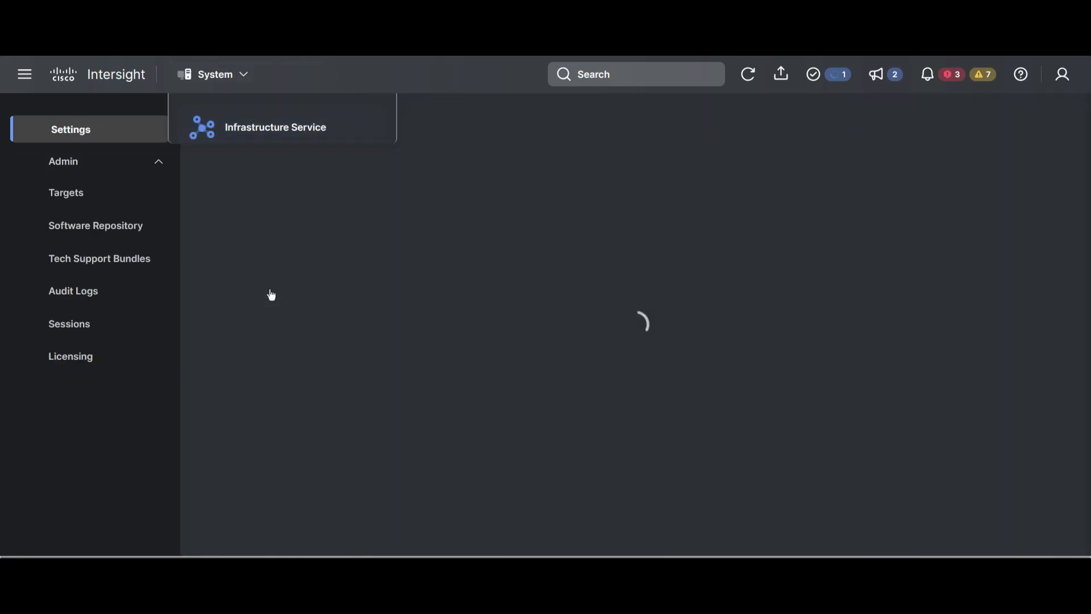
click(131, 231)
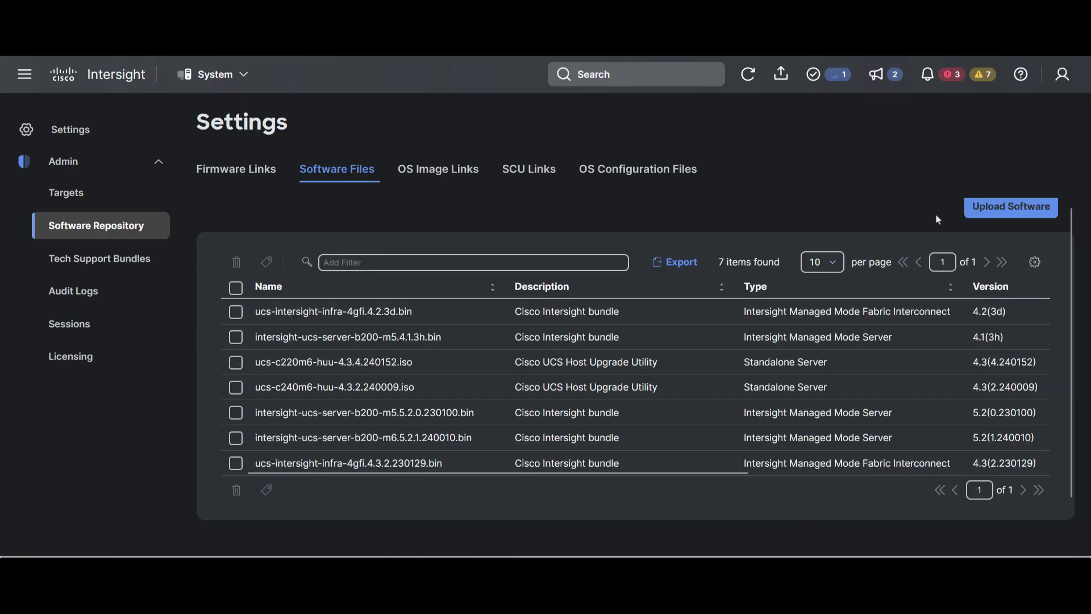
click(991, 216)
click(648, 360)
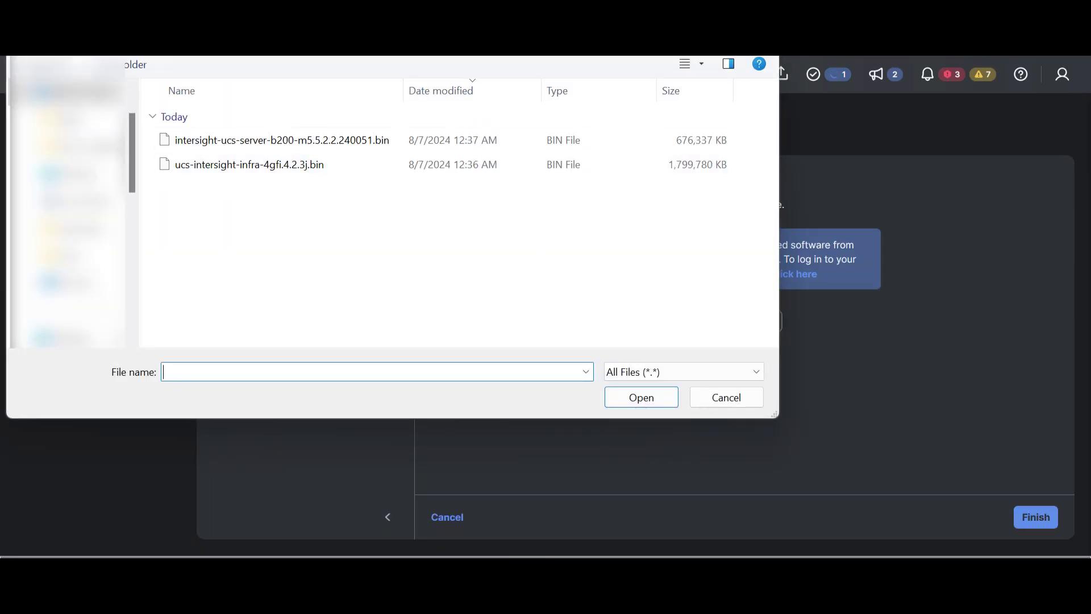
click(281, 139)
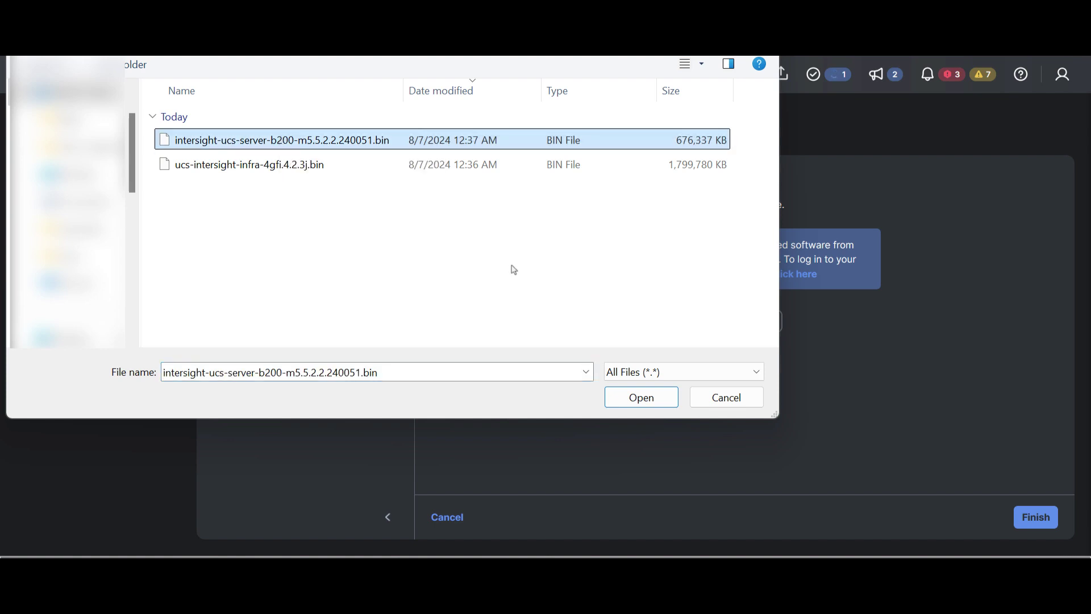
click(638, 397)
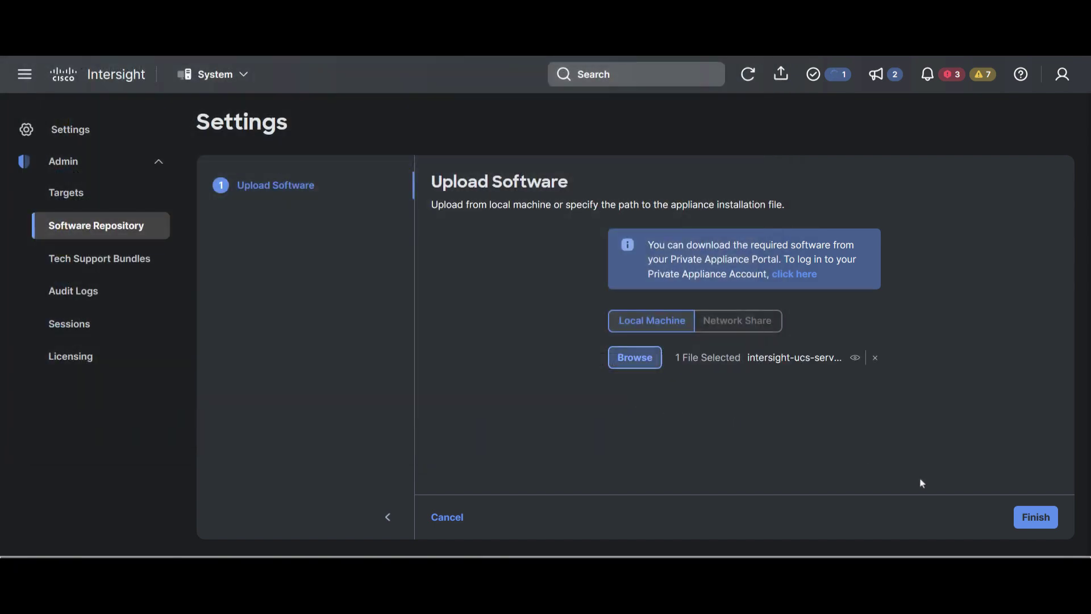
- Submit the b200-m5 firmware upload and watch its upload progress
click(1029, 518)
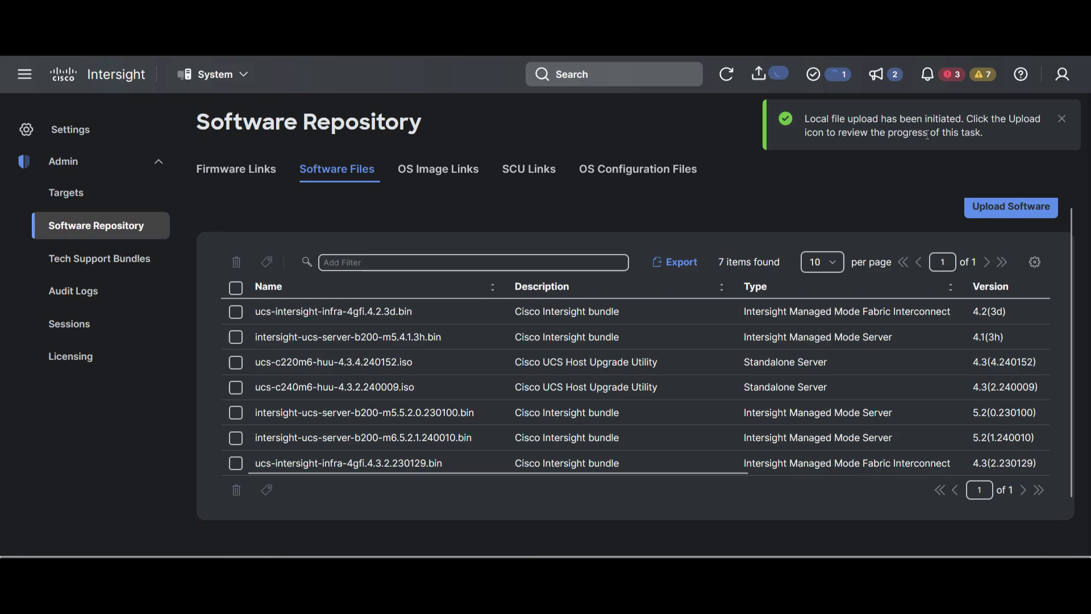
click(783, 75)
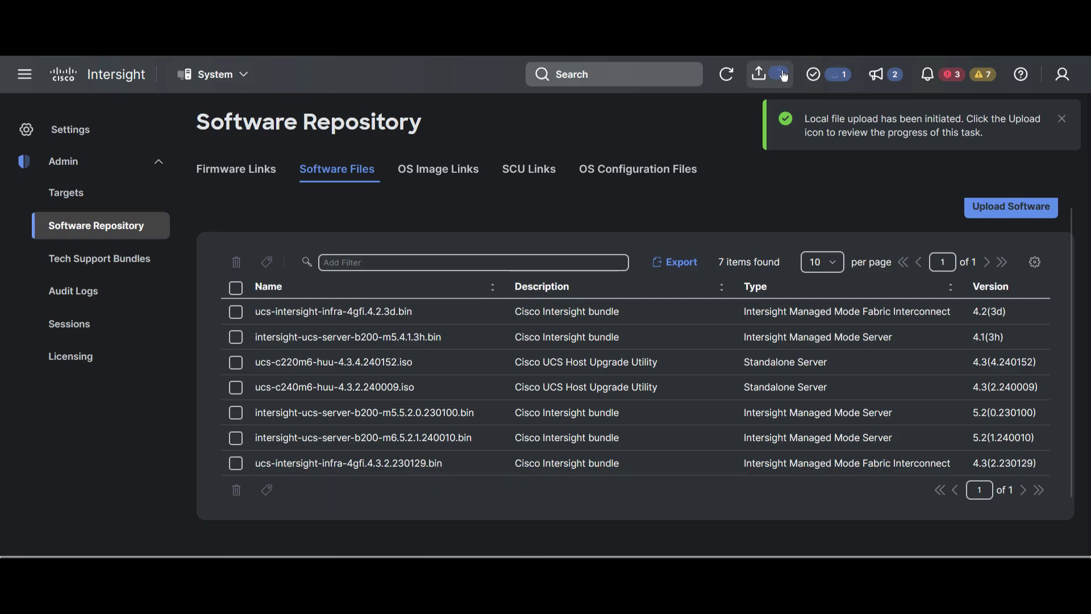
click(892, 182)
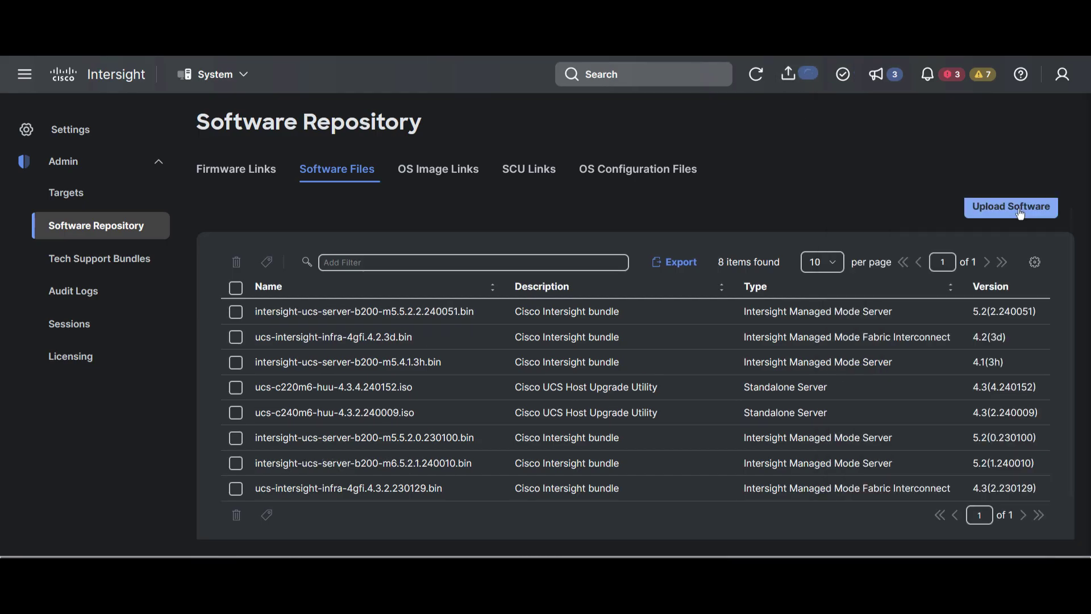
click(789, 76)
click(790, 76)
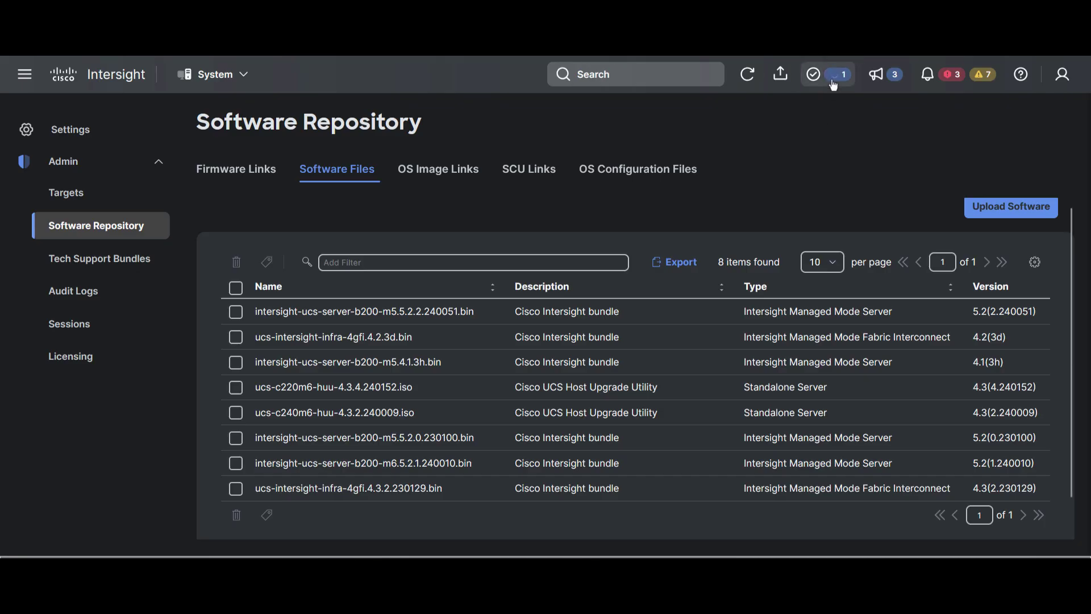
- Check the ImportImage request's details, then refresh the Software Files list
click(828, 75)
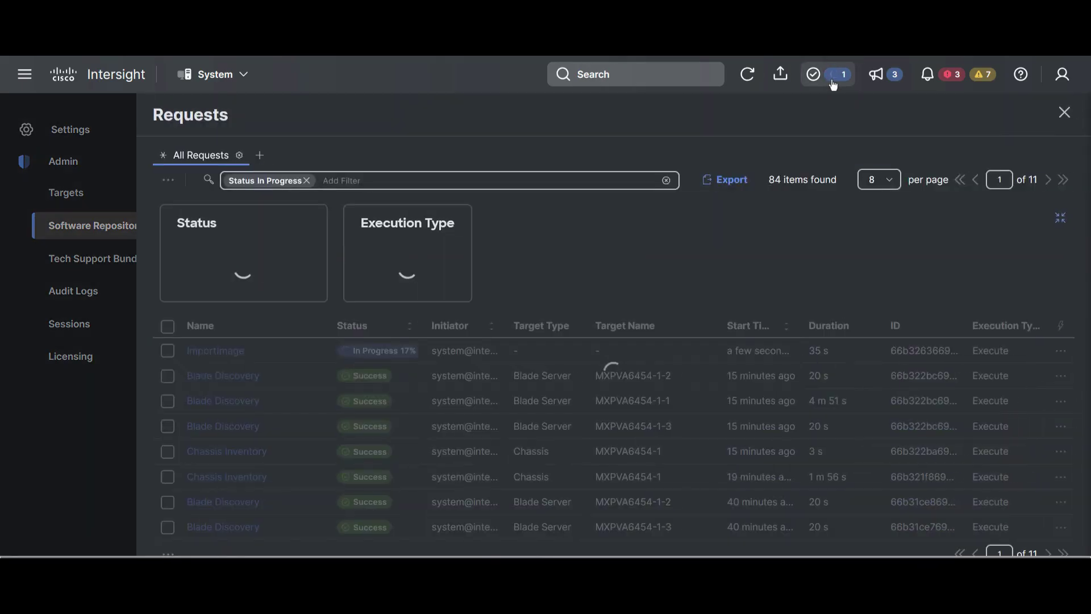
click(231, 358)
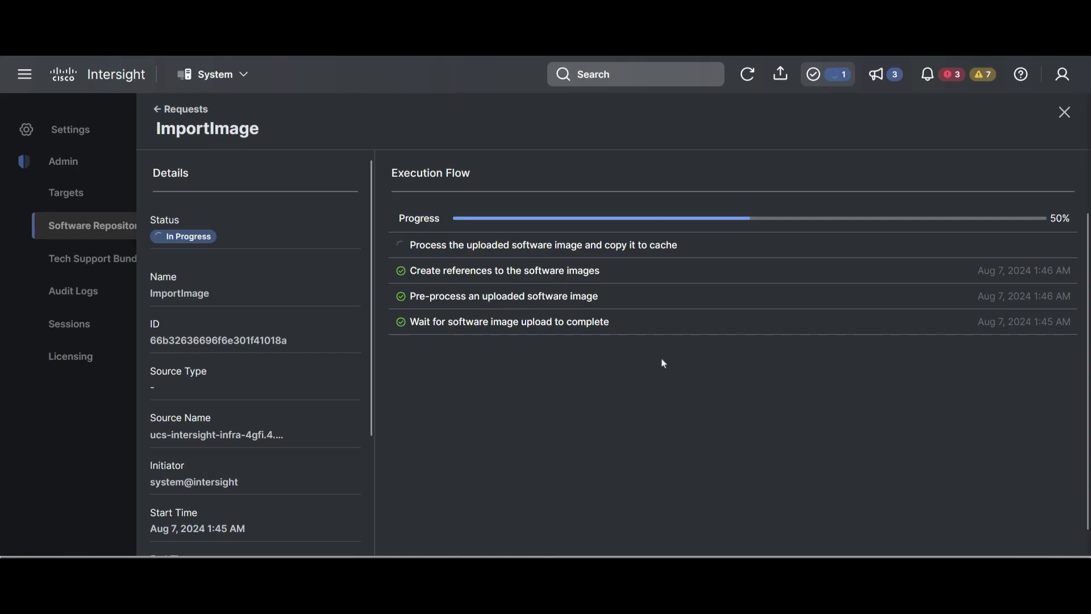
click(1064, 114)
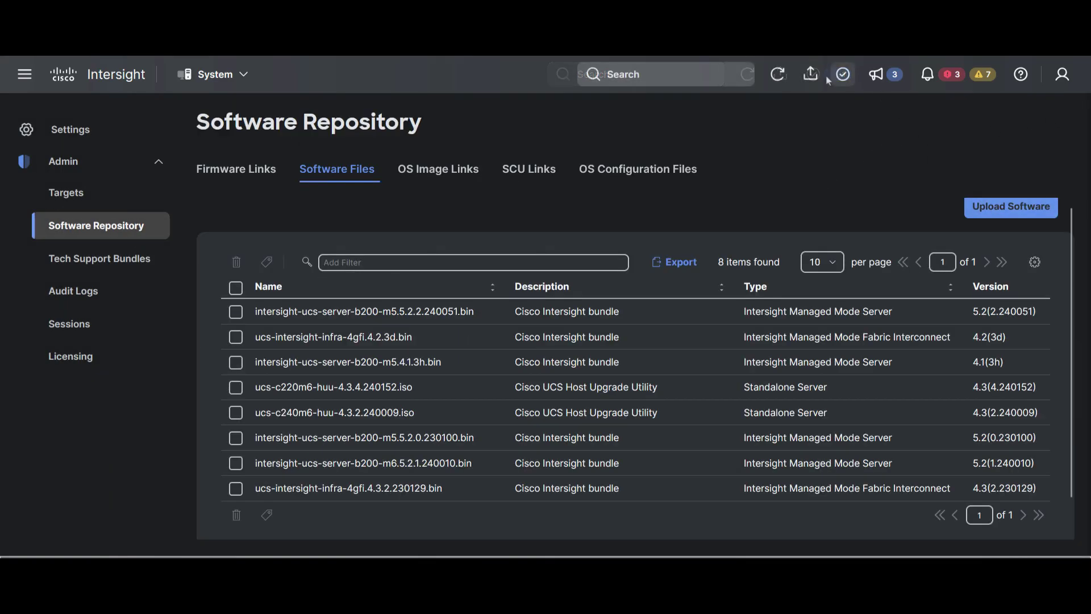
click(811, 74)
click(1064, 114)
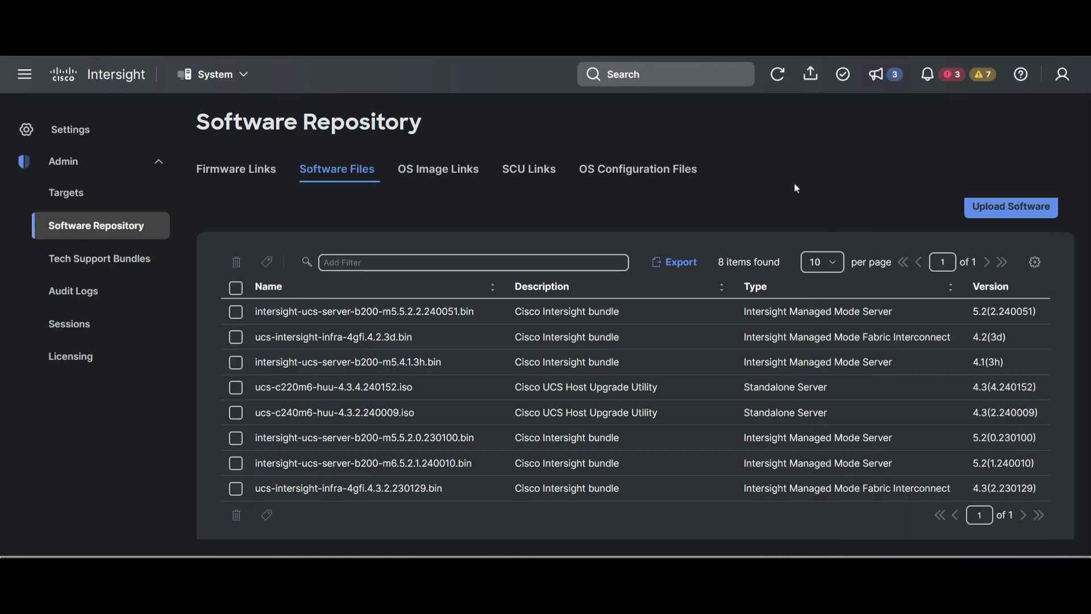
click(778, 74)
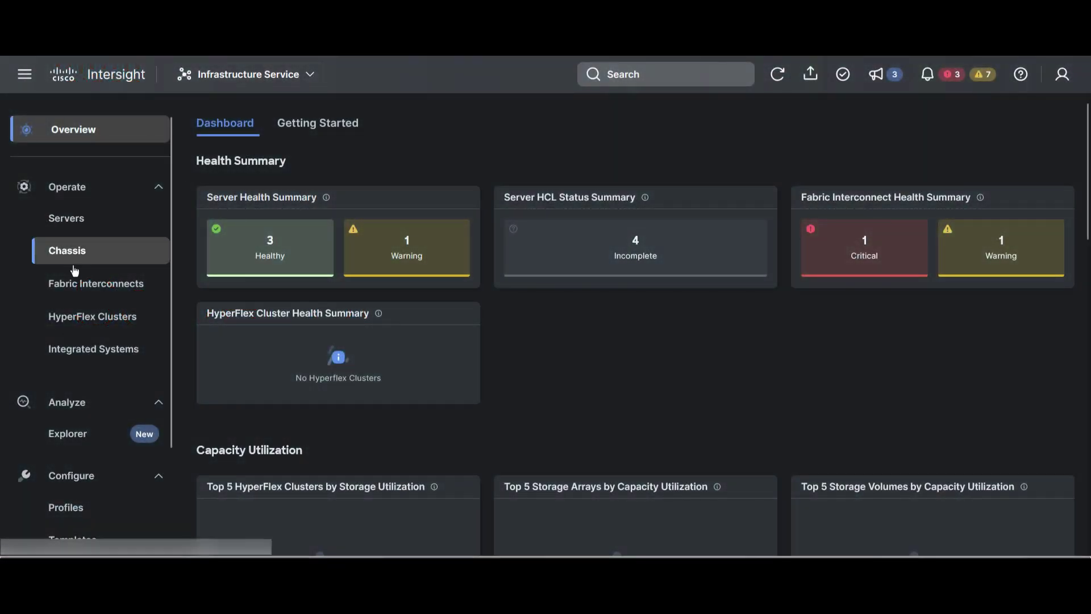
- Open server MXPVA6454-1-1, check its 4.1(33h) firmware, and start Upgrade Firmware
click(76, 232)
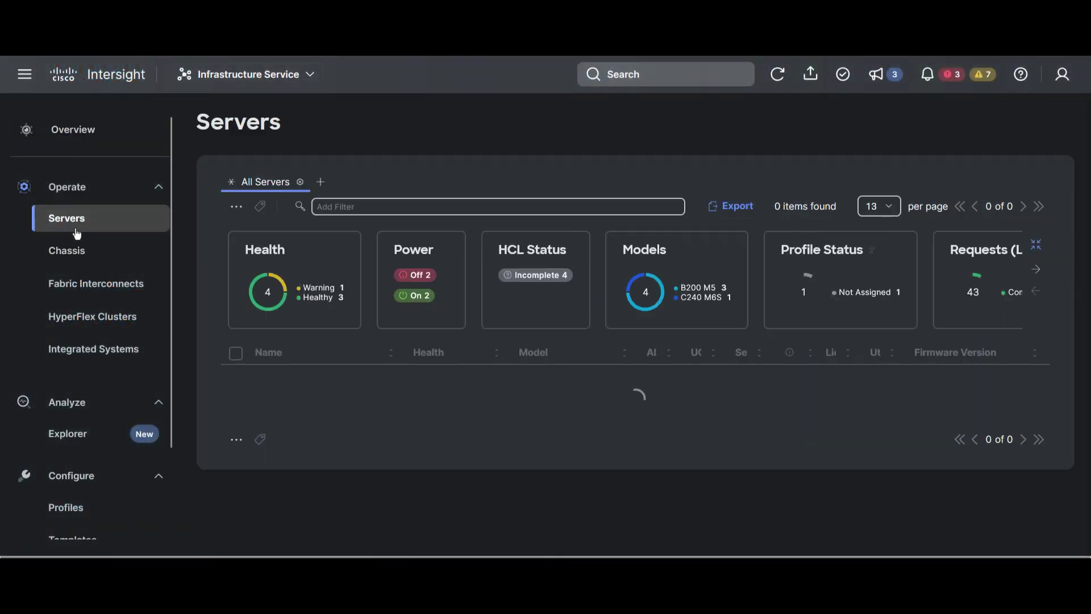
click(236, 403)
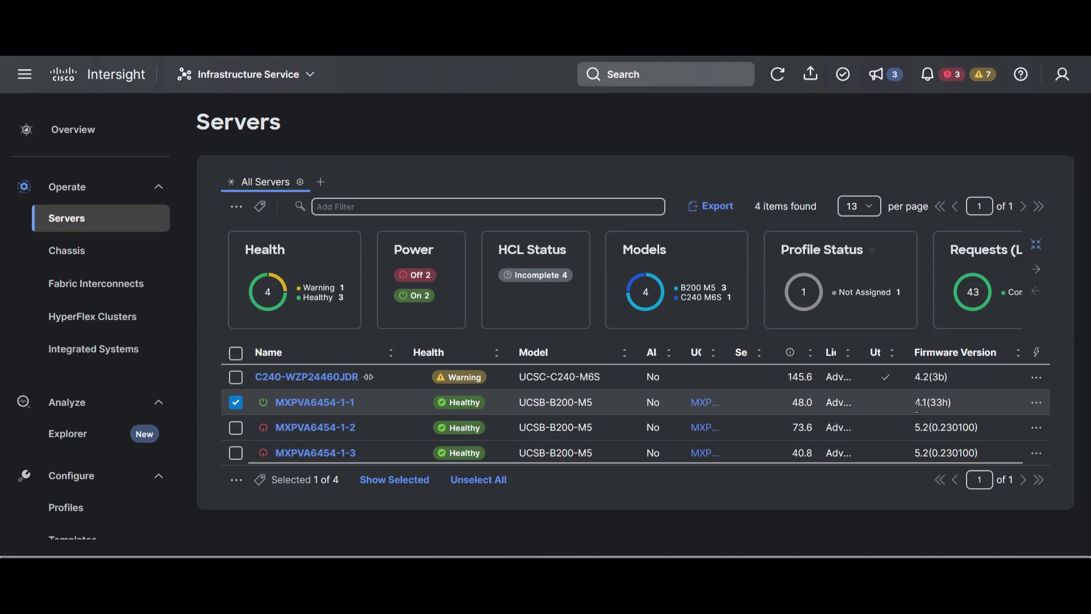
click(328, 407)
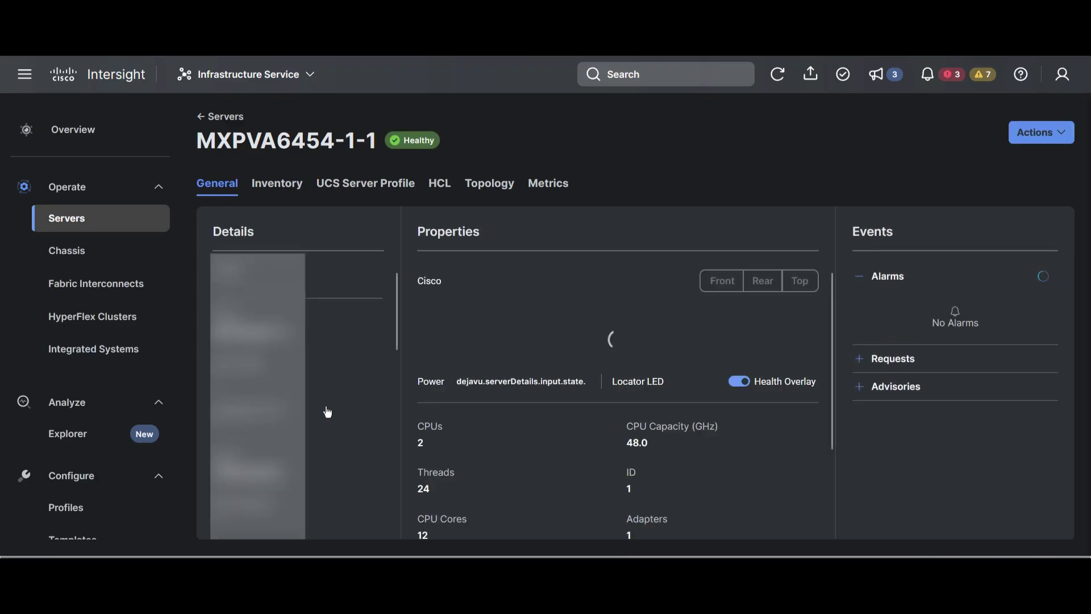
scroll(328, 411, down, 3)
scroll(328, 410, down, 4)
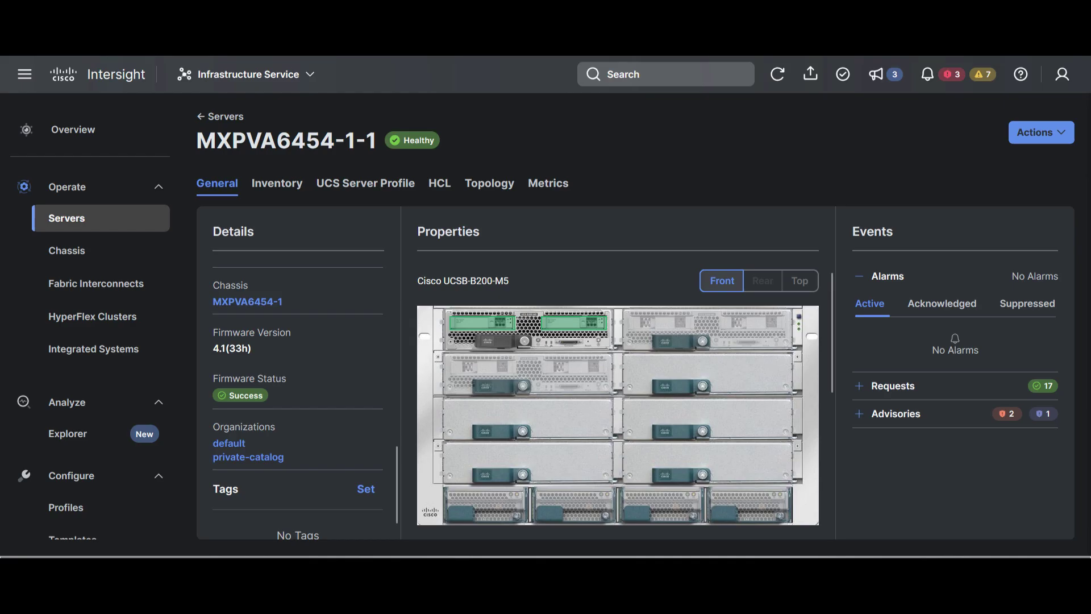
click(1039, 132)
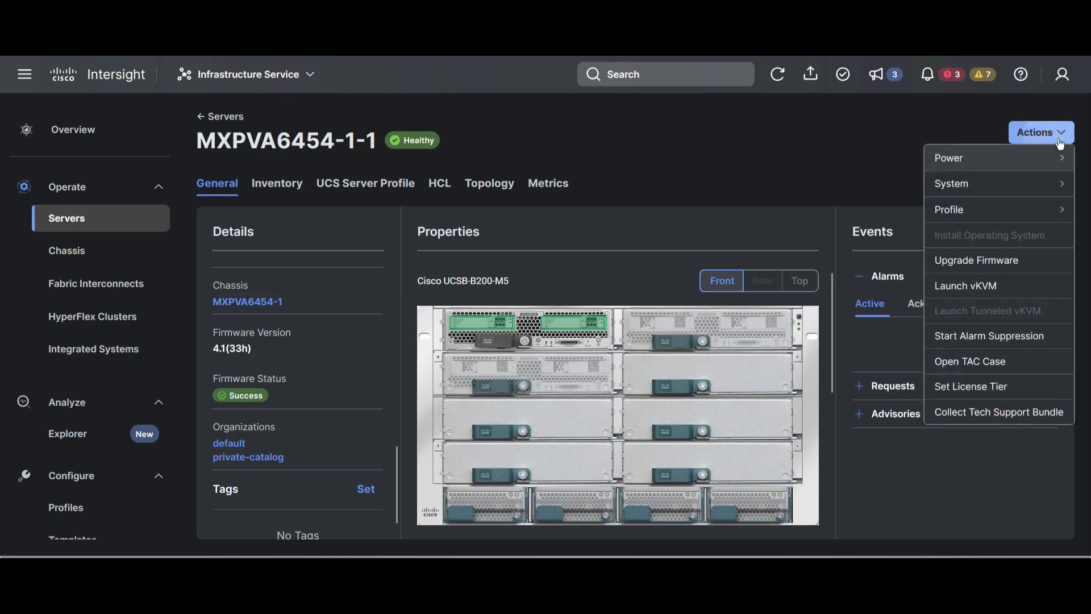
click(1025, 266)
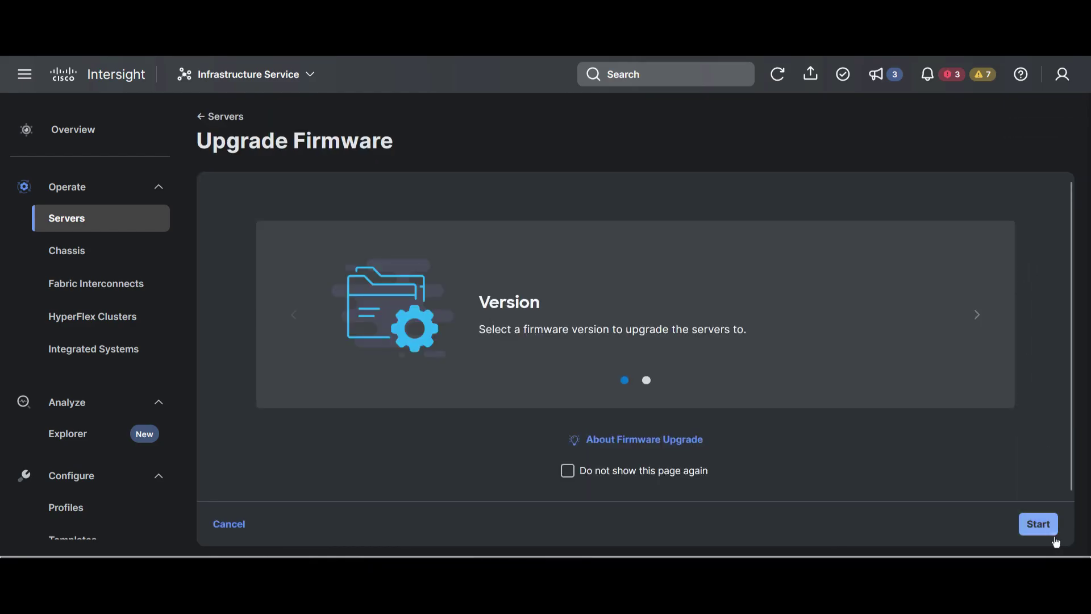
- Upgrade MXPVA6454-1-1 to bundle 5.2(2.240051) with Reboot Immediately to Begin Upgrade enabled
click(1052, 532)
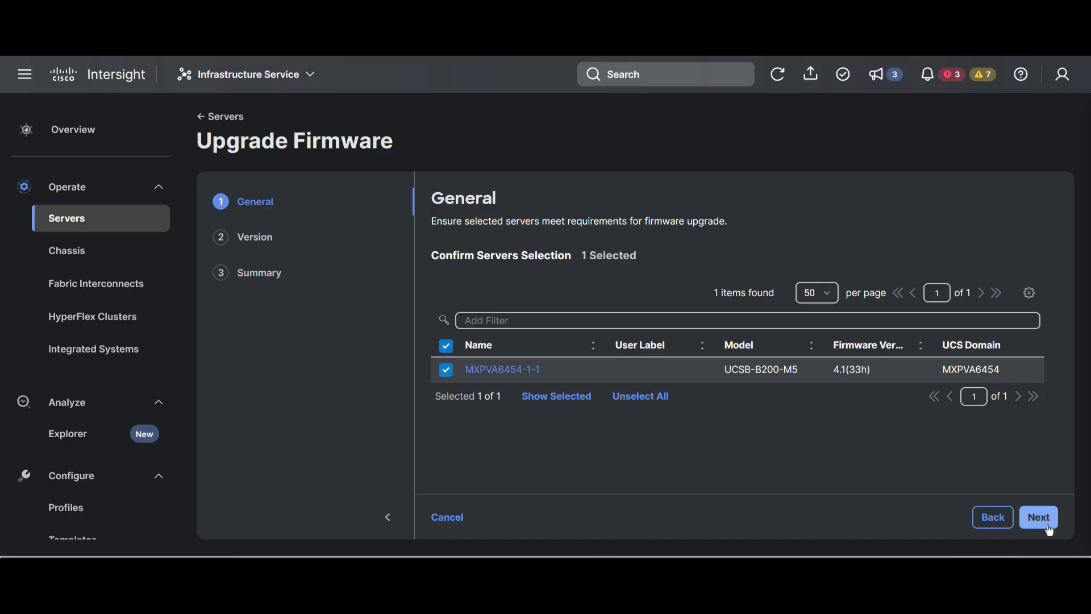
click(1049, 528)
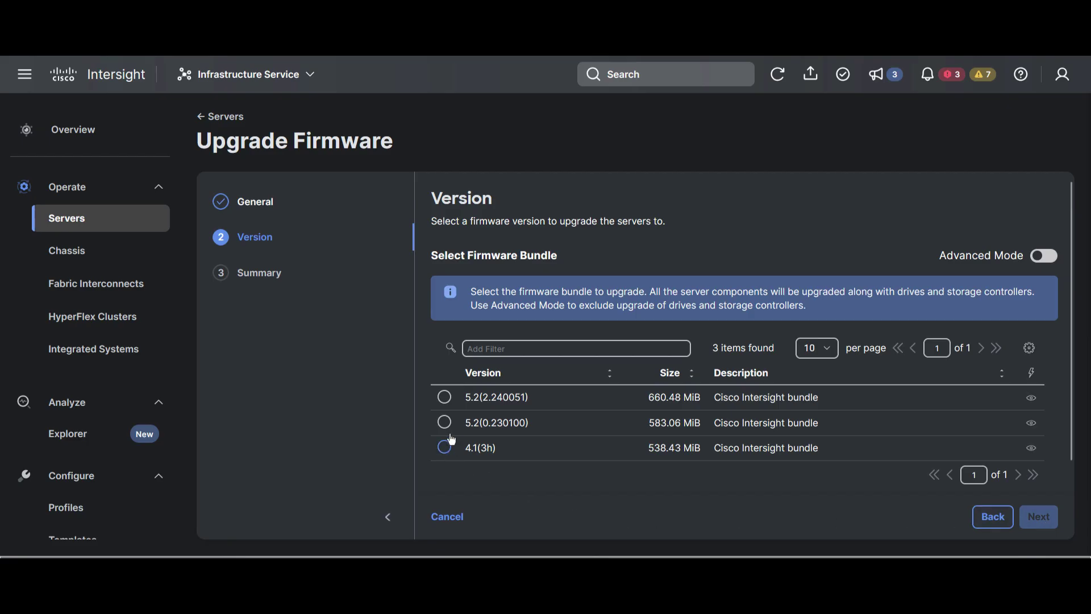
click(445, 397)
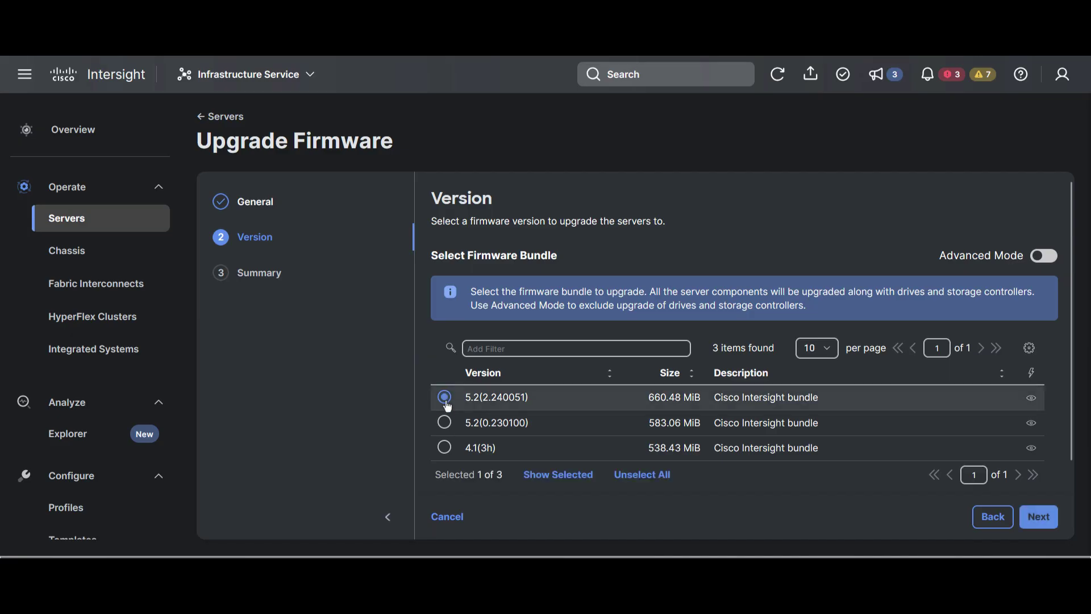
click(1044, 520)
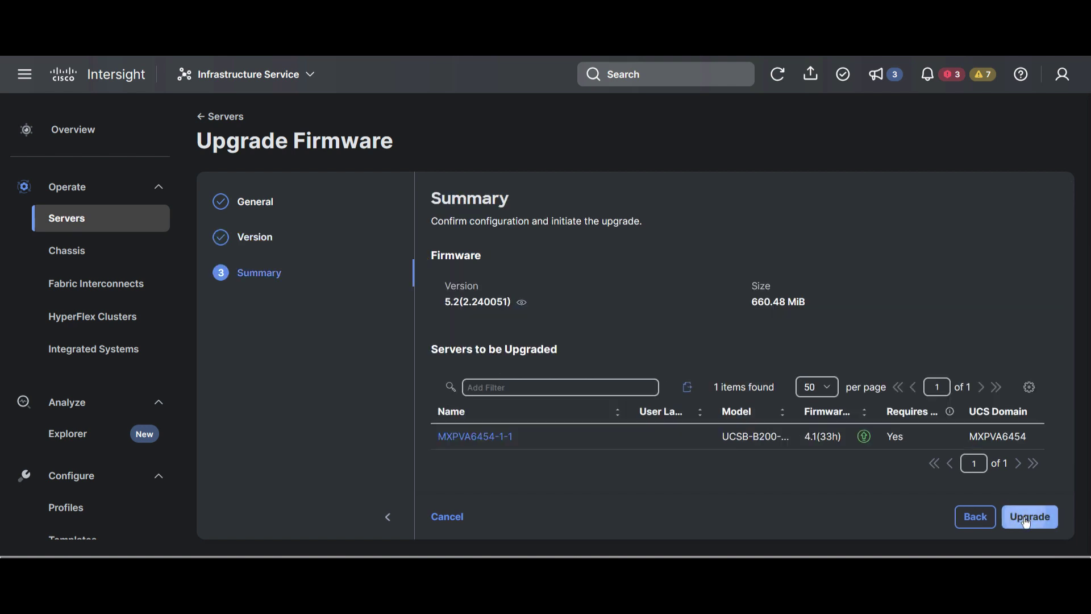
click(1026, 522)
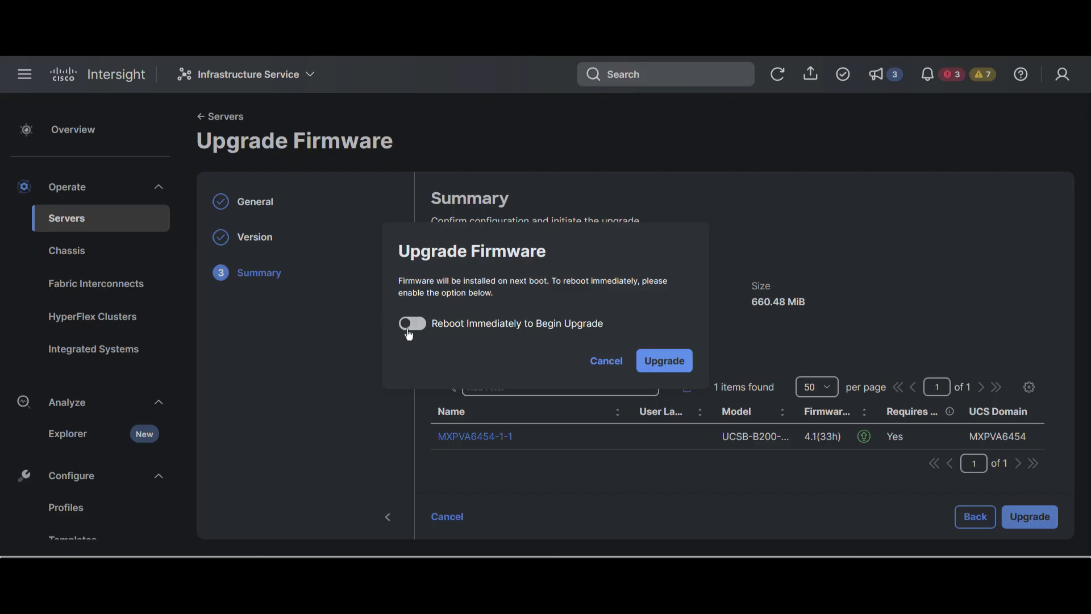
click(409, 329)
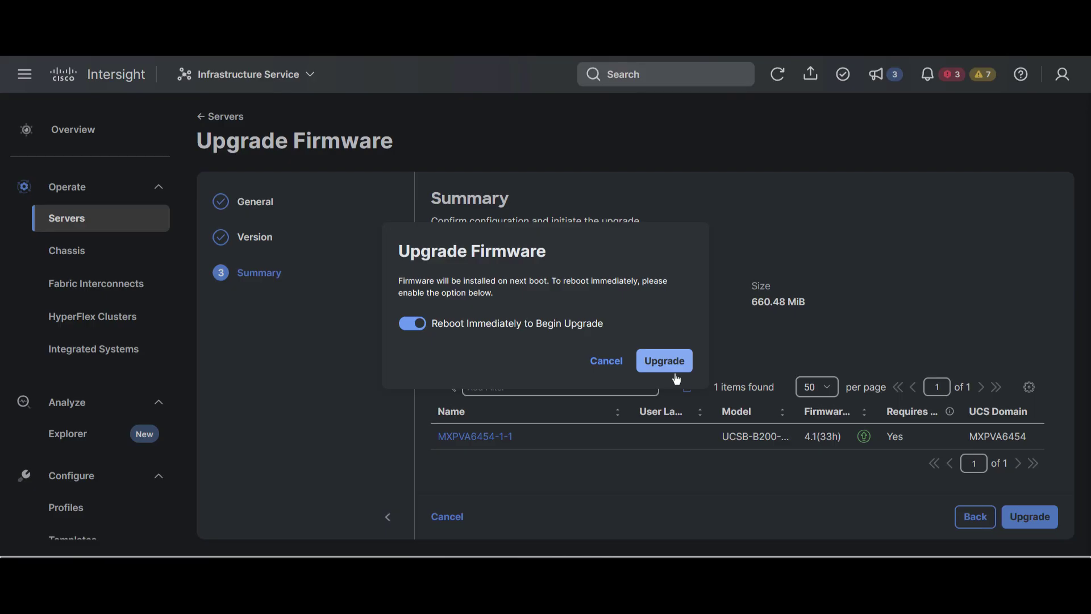
click(665, 362)
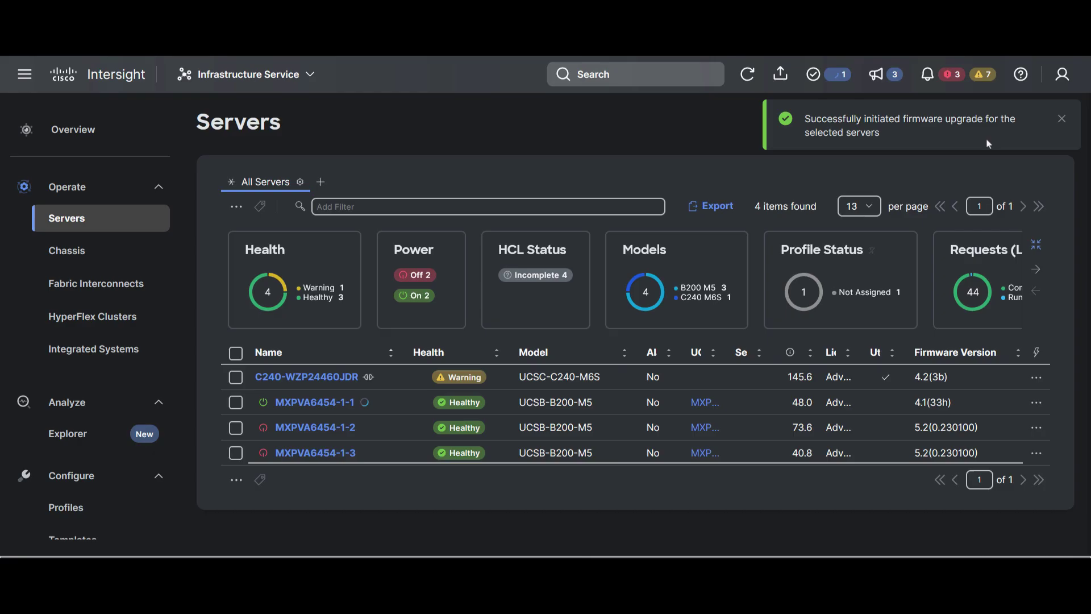
- Track the Upgrade Firmware request, then reopen MXPVA6454-1-1 to verify firmware 5.2(2.240051)
click(845, 83)
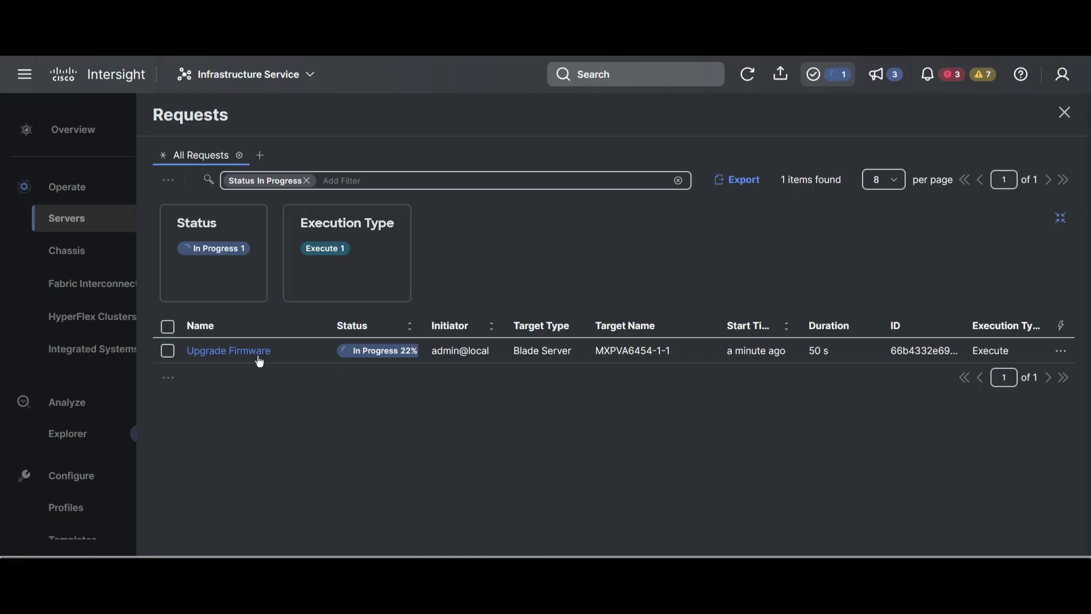
click(259, 358)
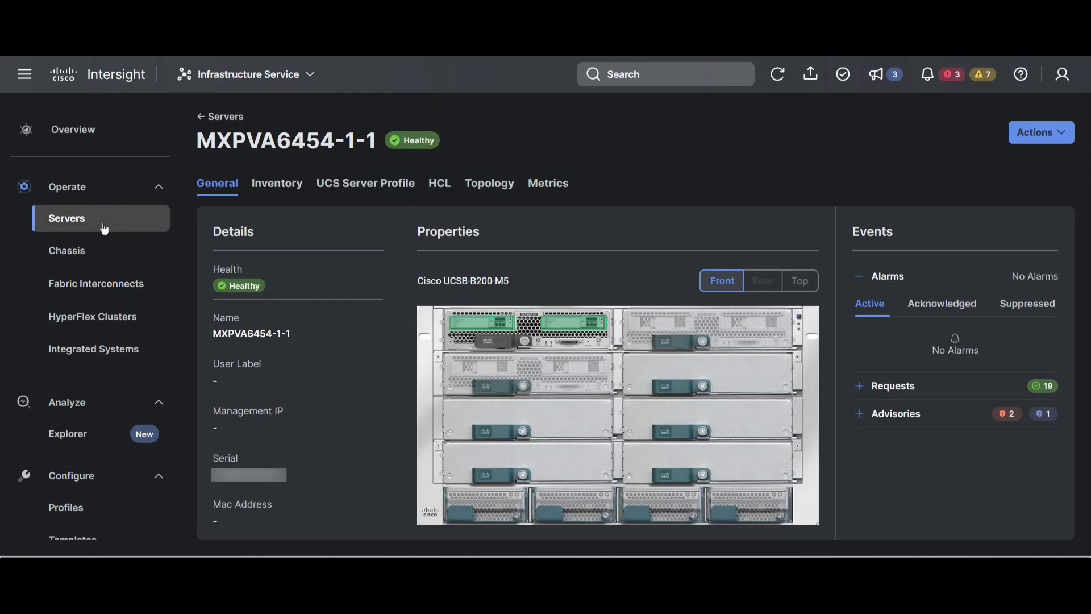
click(36, 223)
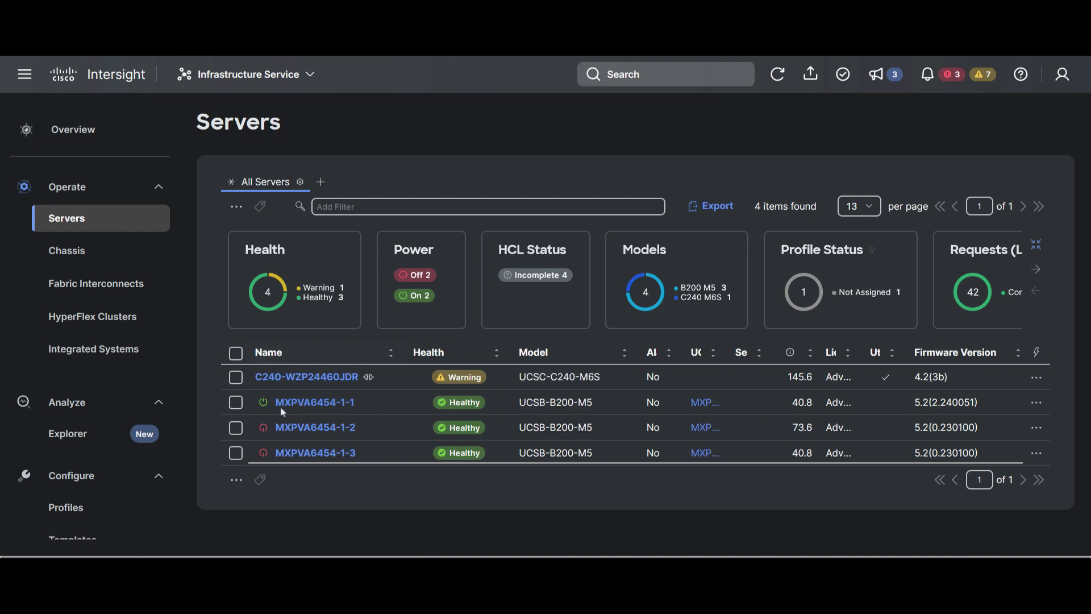
click(295, 404)
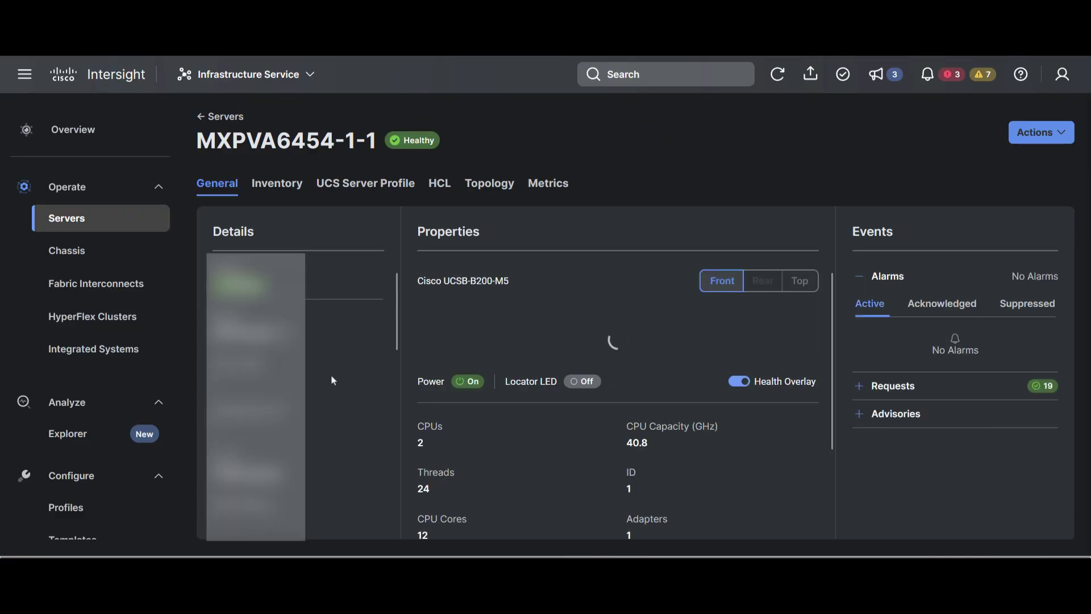
scroll(333, 380, down, 4)
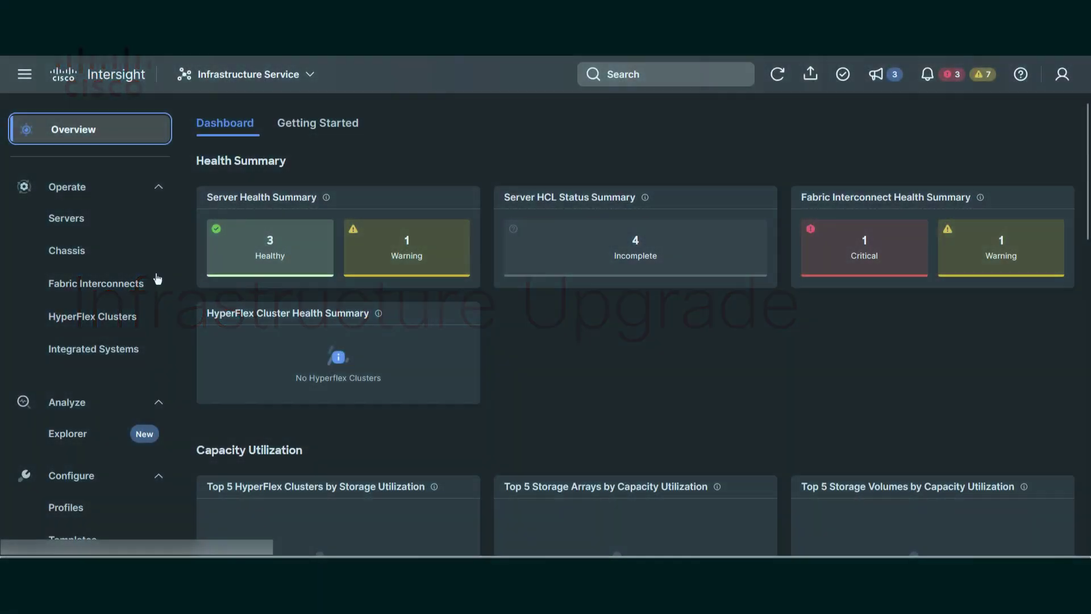
- Select fabric interconnect MXPVA6454 FI-A, open its detail page, and show its Actions list
click(142, 285)
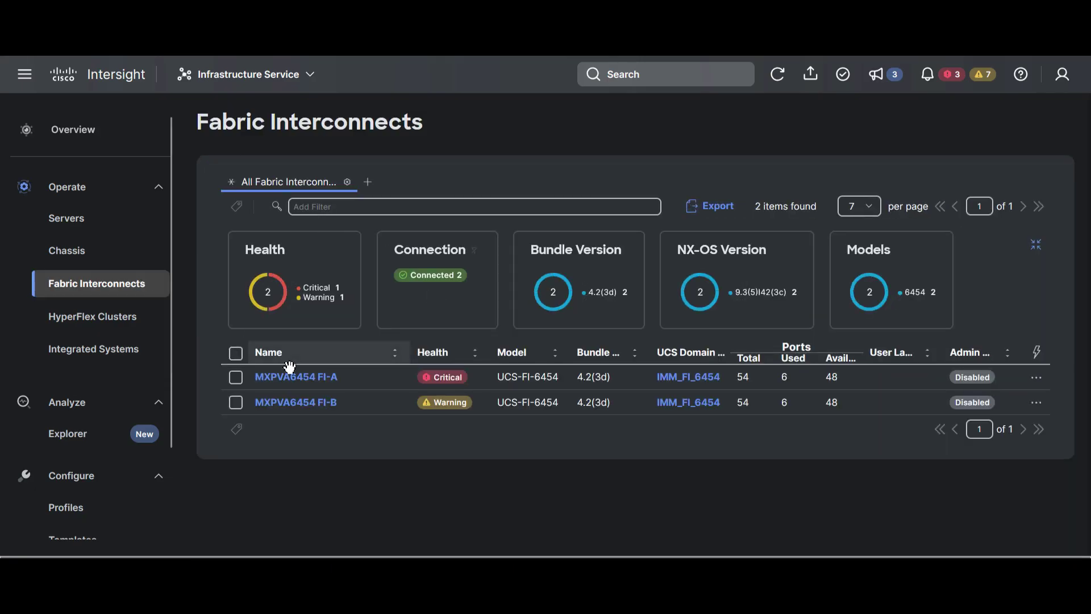
click(235, 378)
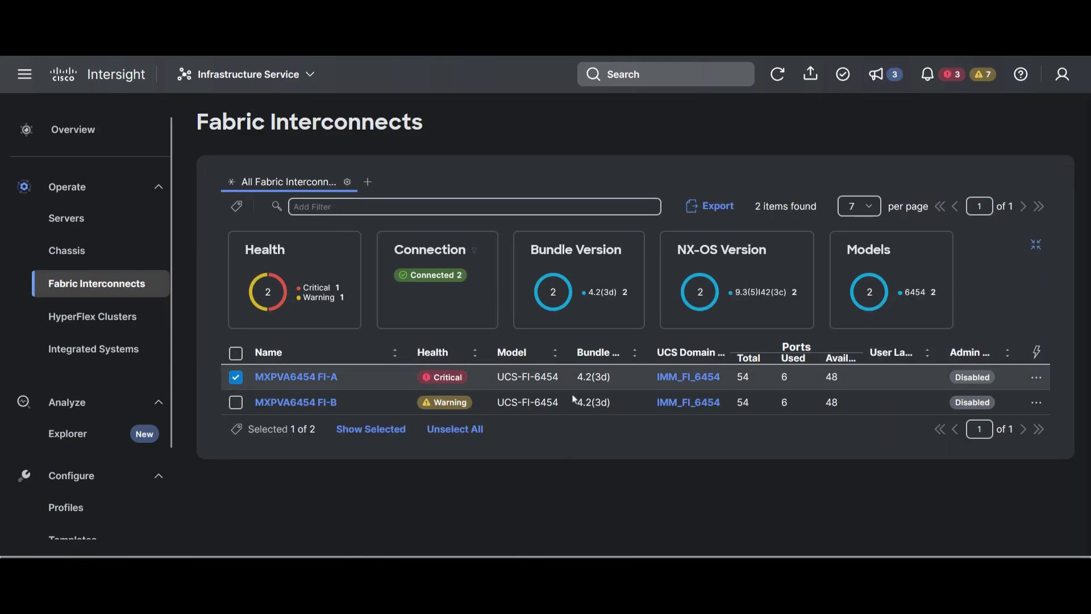
click(275, 380)
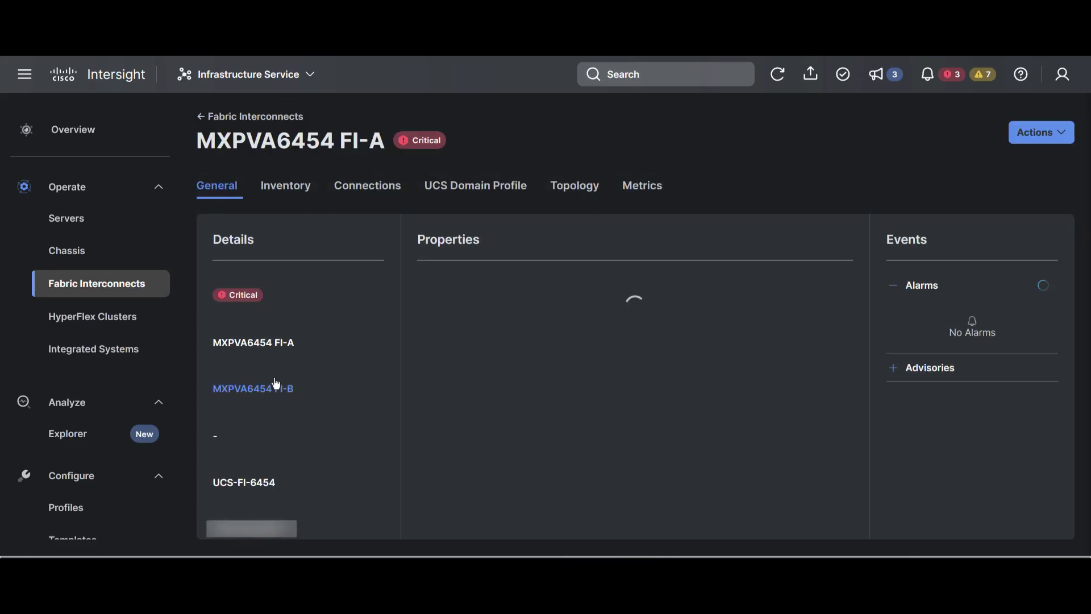
click(1055, 136)
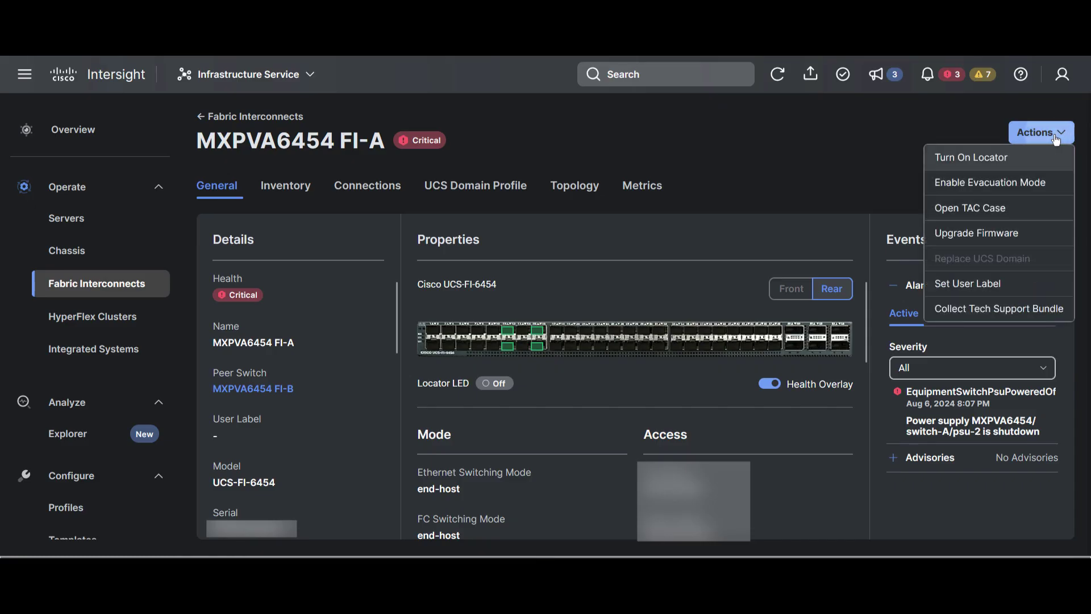
- Run the Upgrade Firmware wizard for MXPVA6454, selecting bundle 4.2(3j) and confirming the upgrade on both interconnects
click(1022, 239)
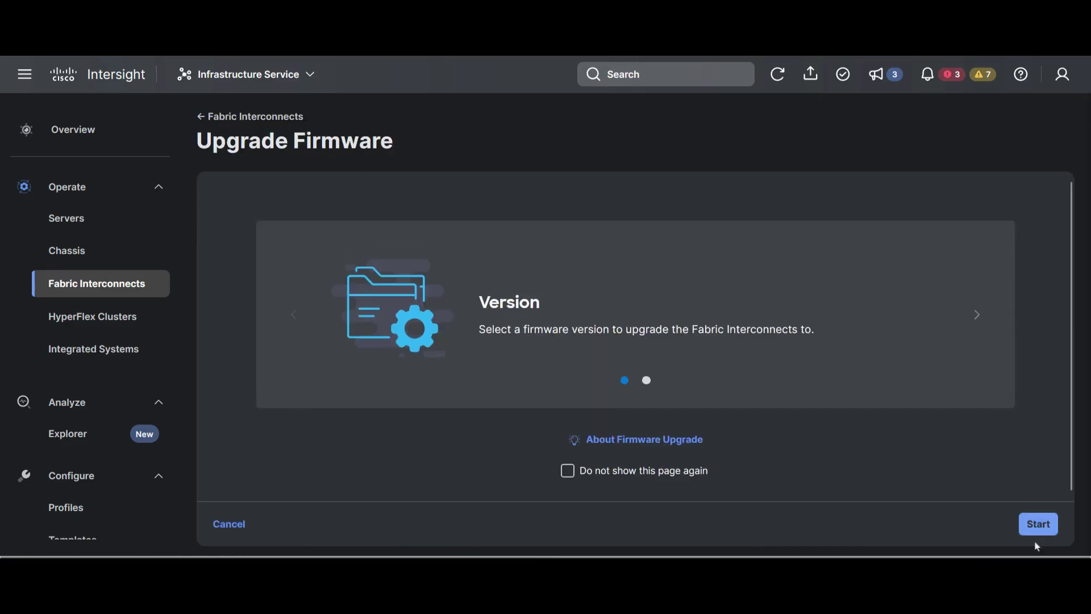
click(1037, 524)
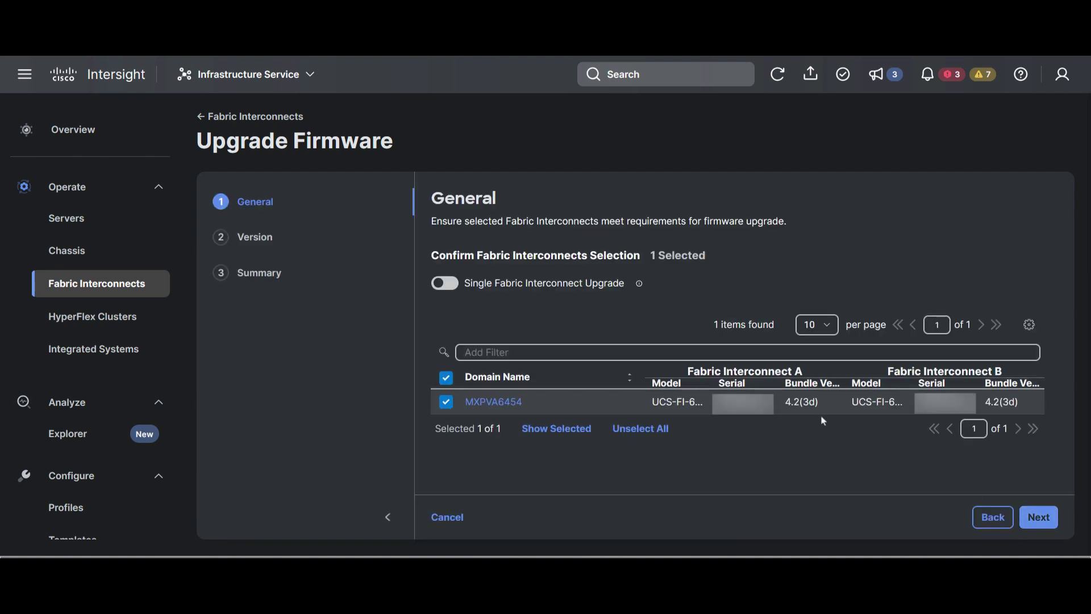
click(1038, 517)
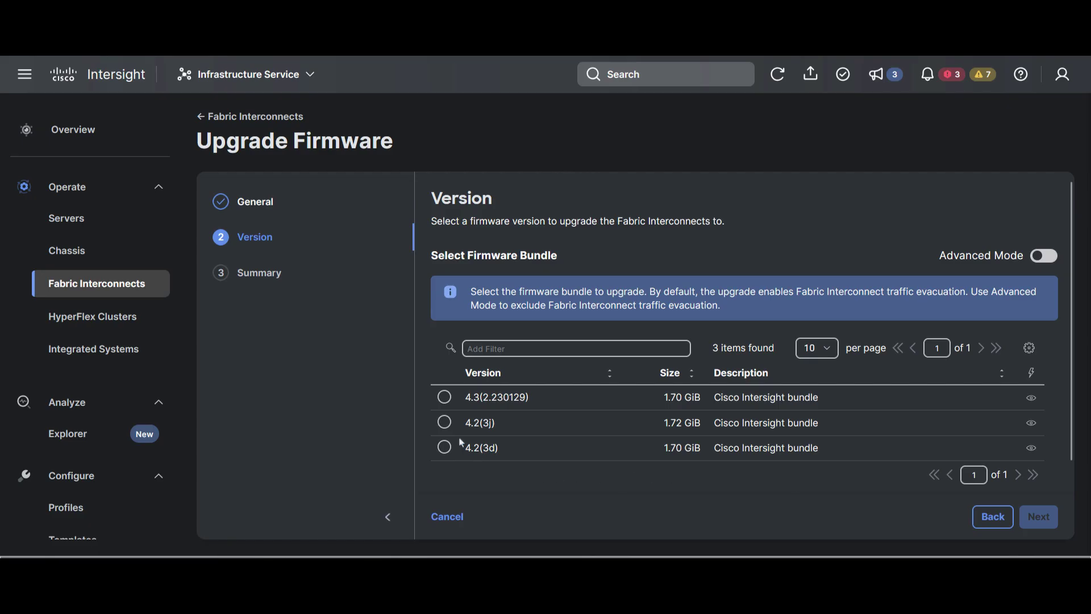
click(444, 422)
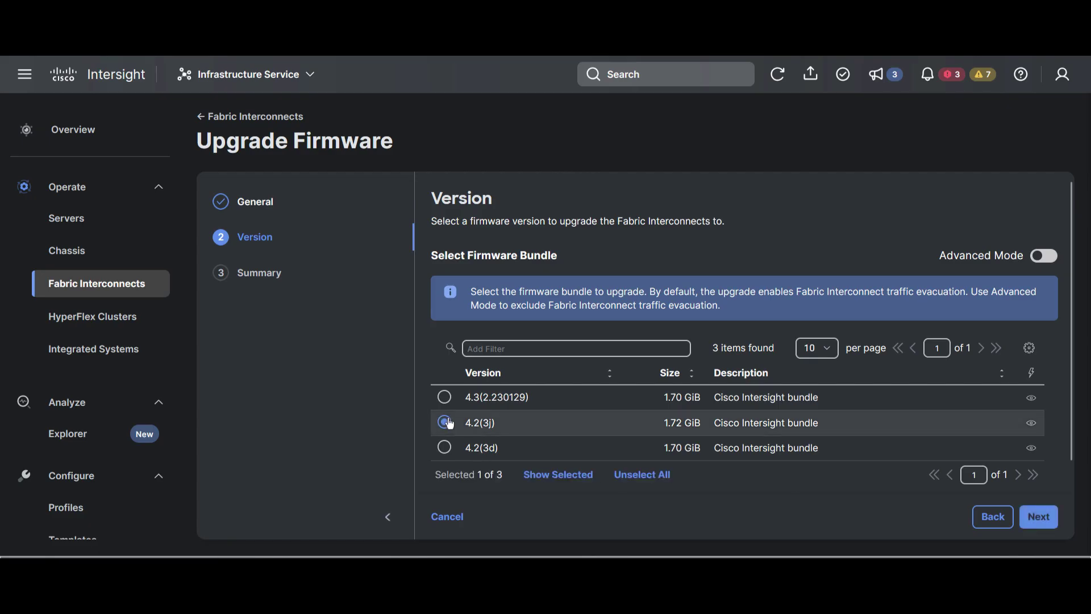
click(1039, 517)
scroll(980, 396, down, 2)
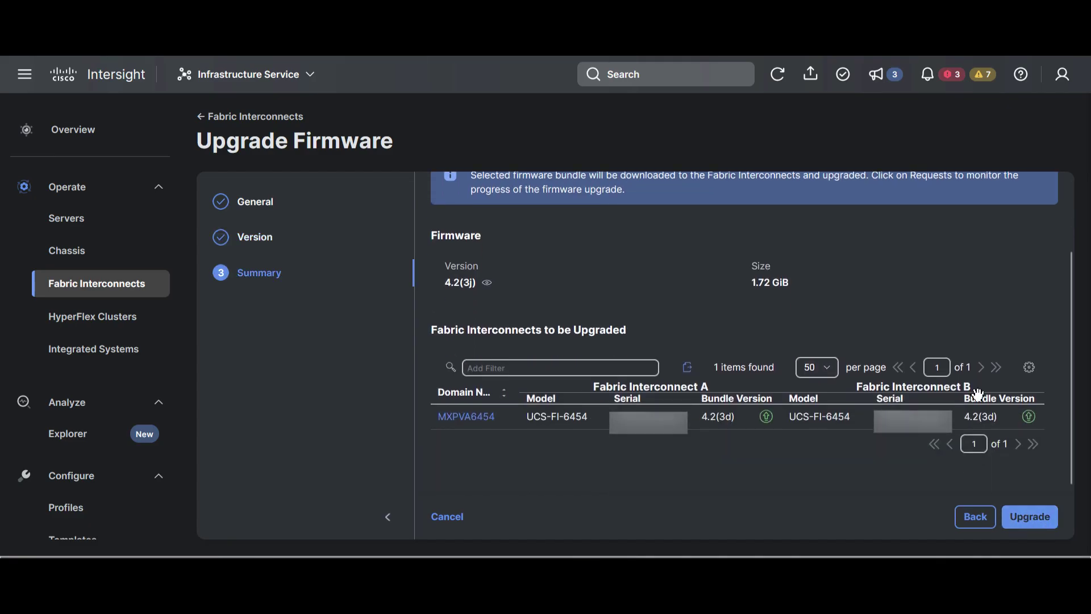
click(1034, 521)
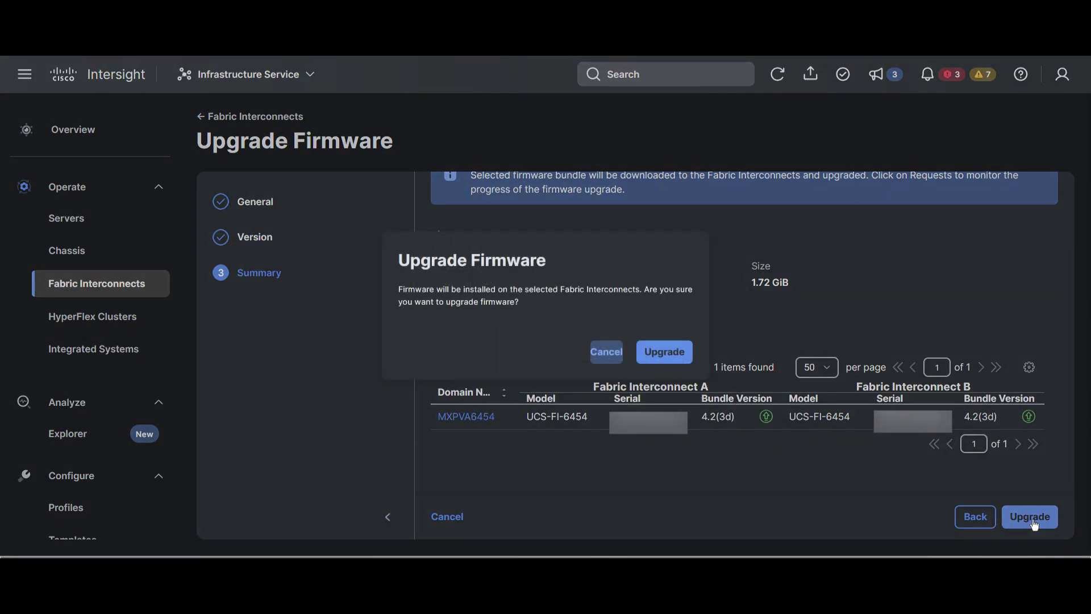
click(665, 352)
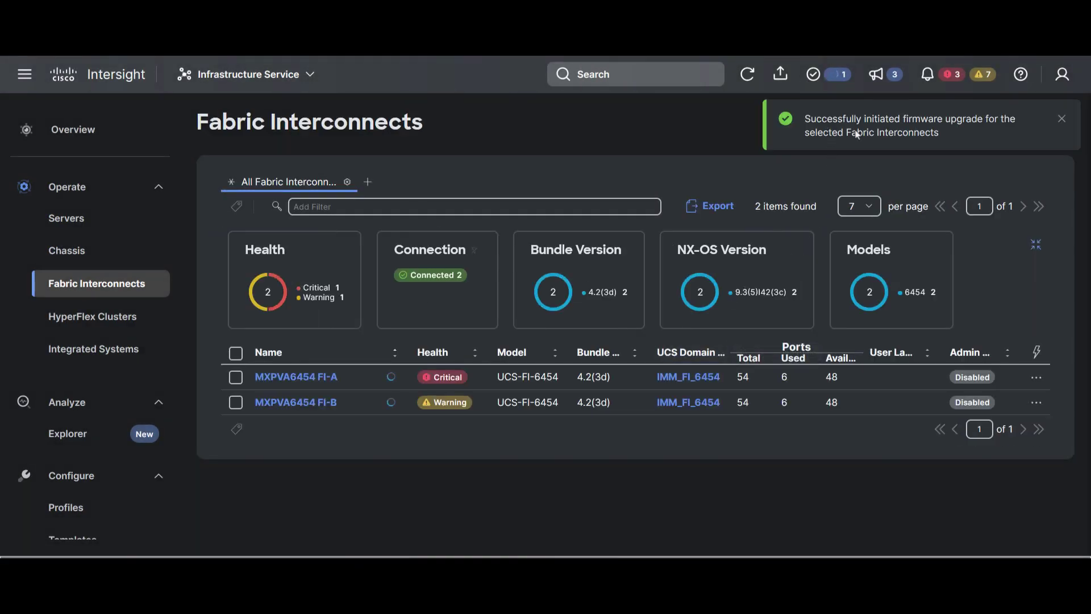
- In the Upgrade Firmware request, approve and confirm the Proceed prompts for Fabric Interconnect B, then A
click(837, 73)
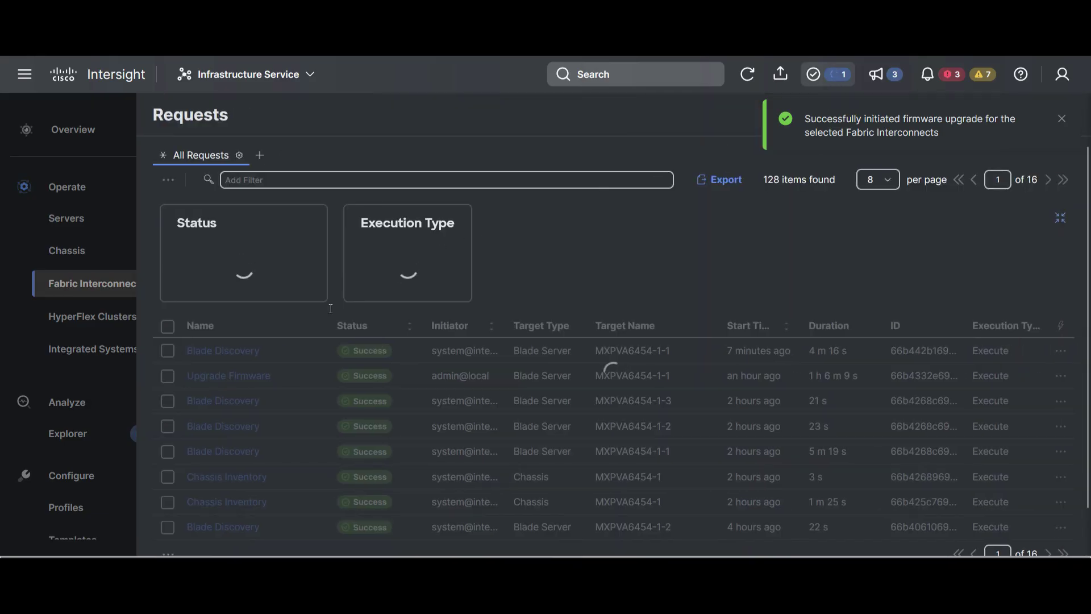
click(230, 352)
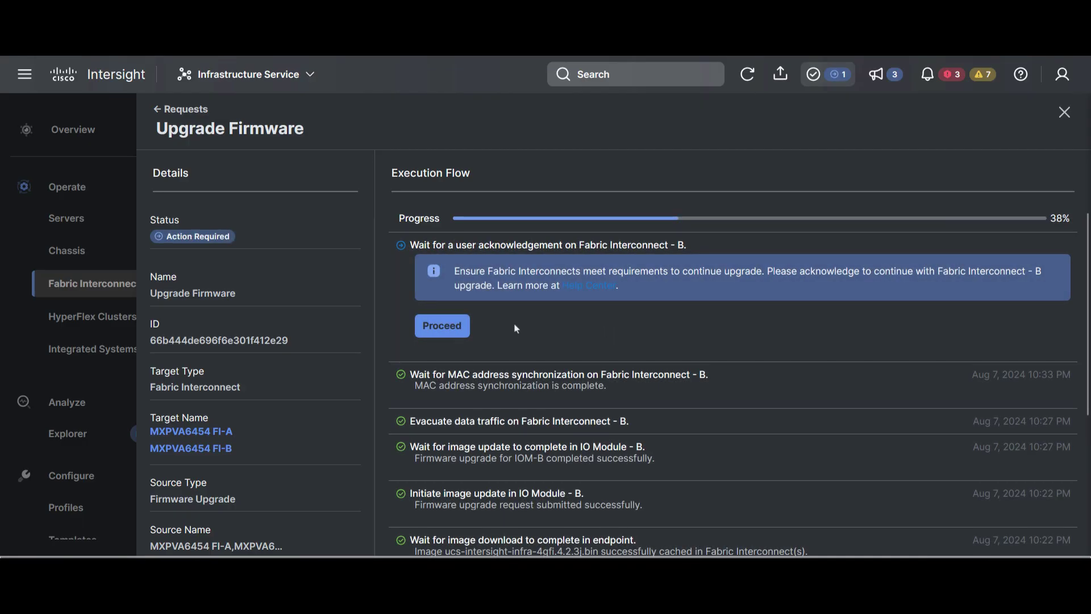
click(457, 335)
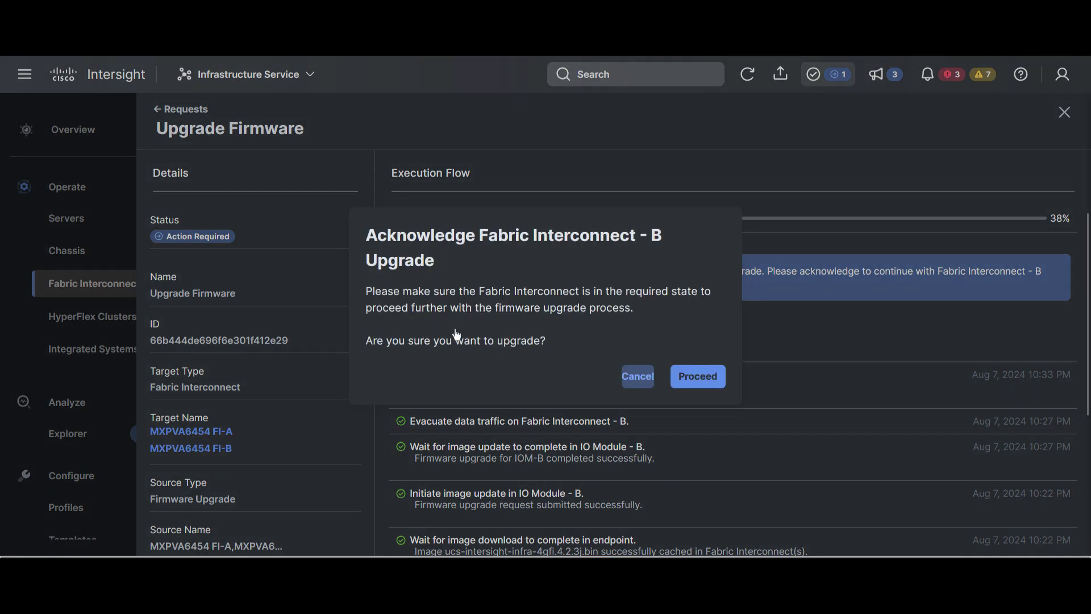
click(705, 385)
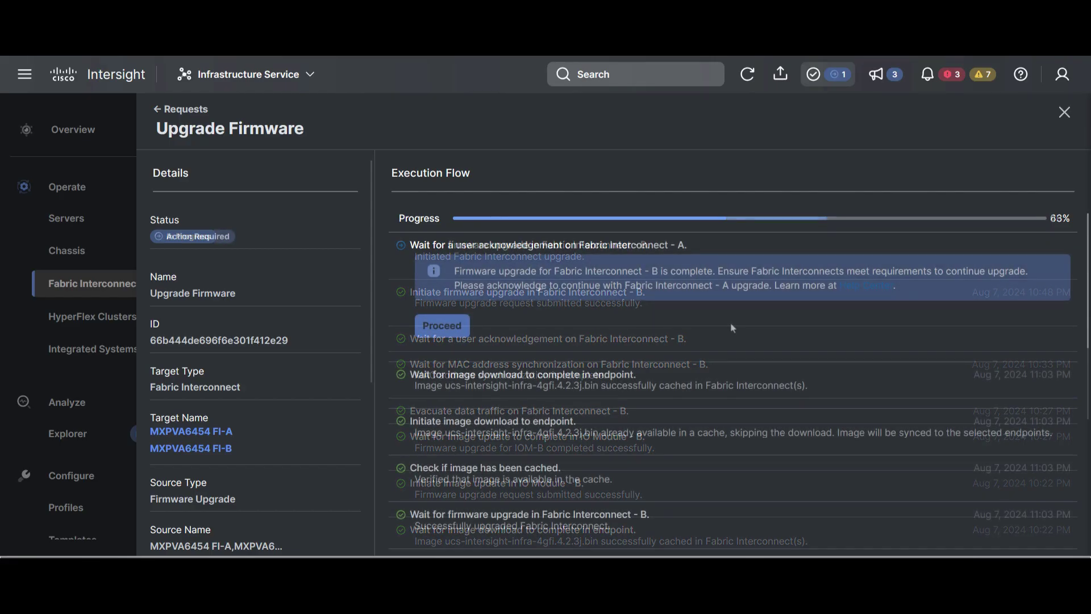
click(449, 331)
click(707, 385)
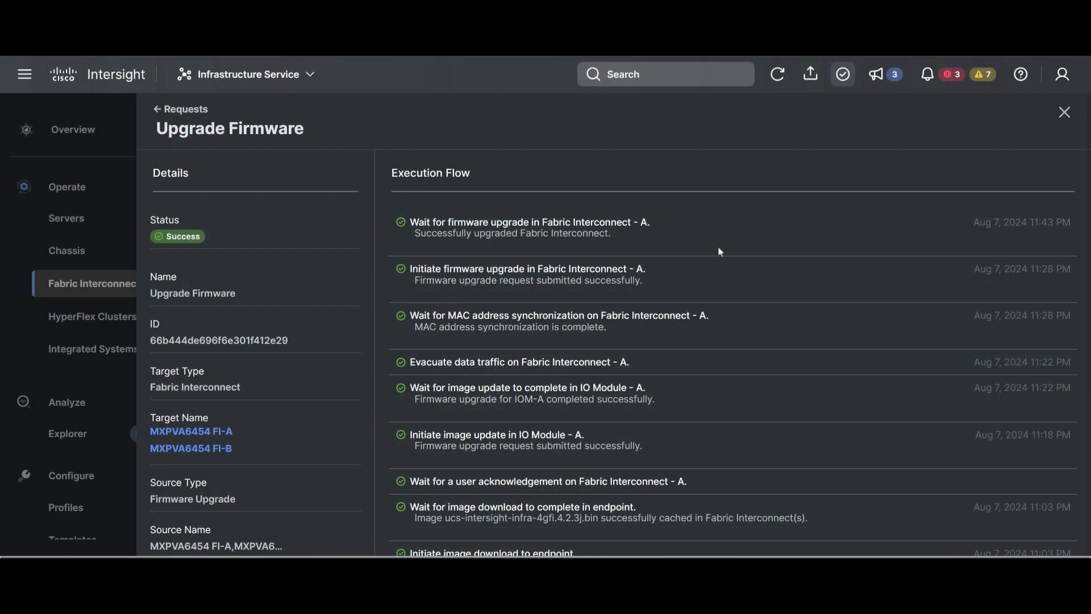
- Check that both interconnects list bundle 4.2(3j), then confirm it in MXPVA6454 FI-A's details
click(1066, 115)
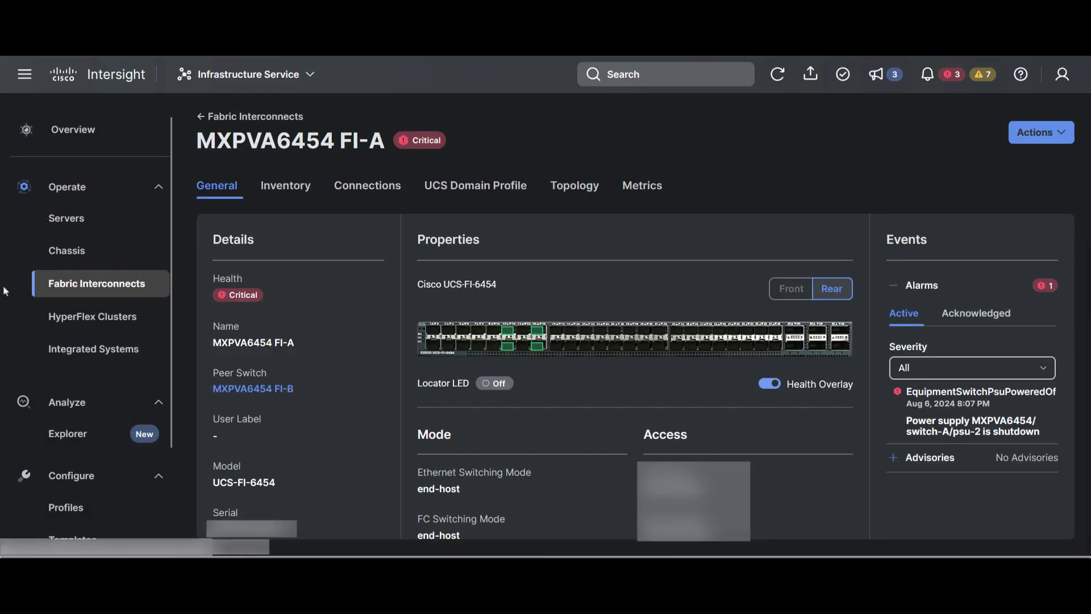
click(66, 290)
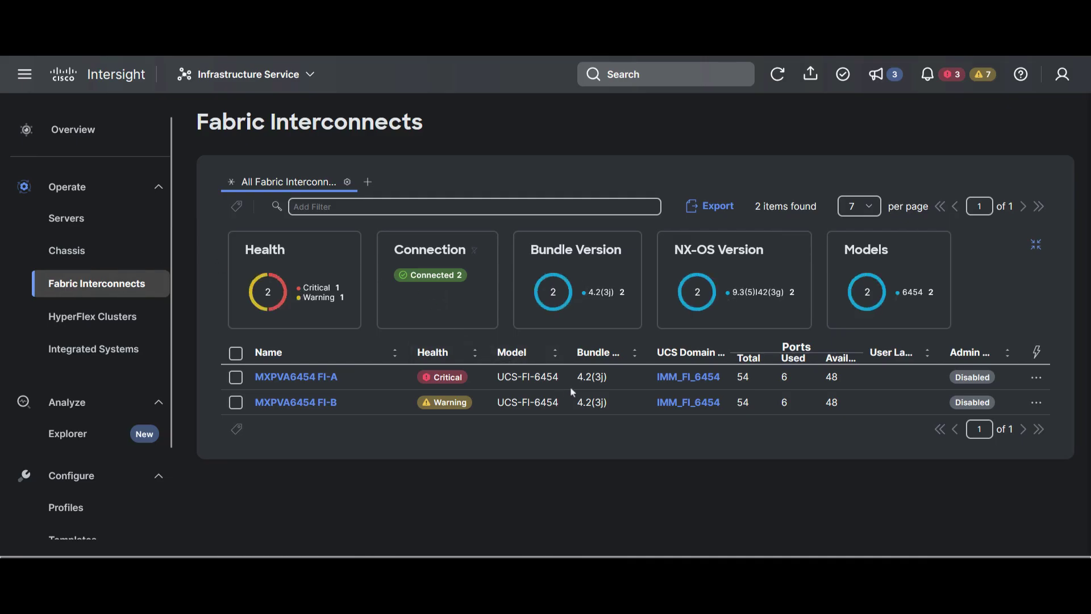
click(324, 380)
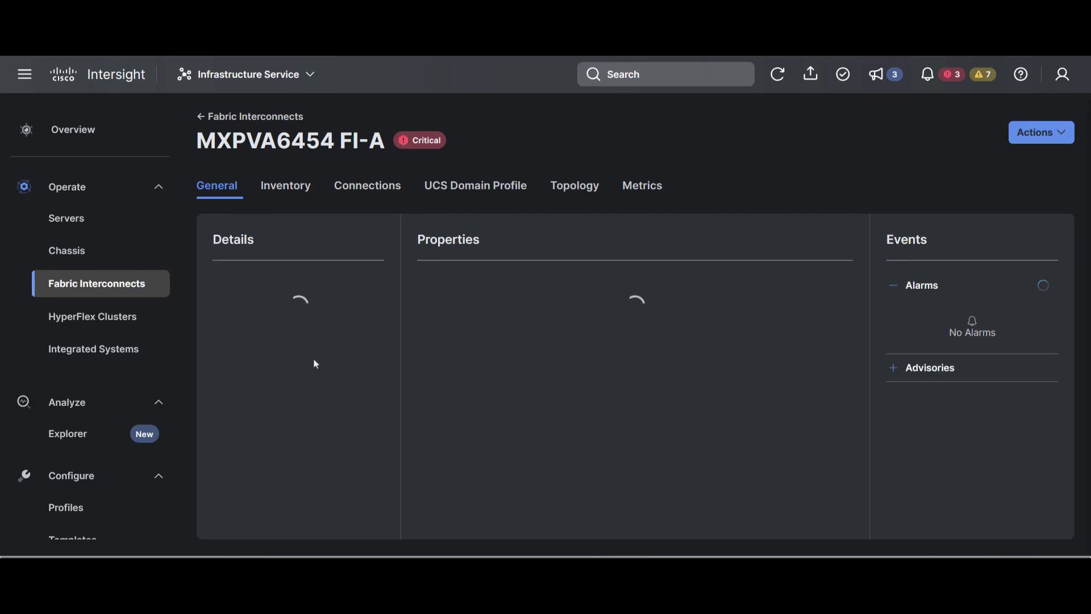
scroll(313, 359, down, 5)
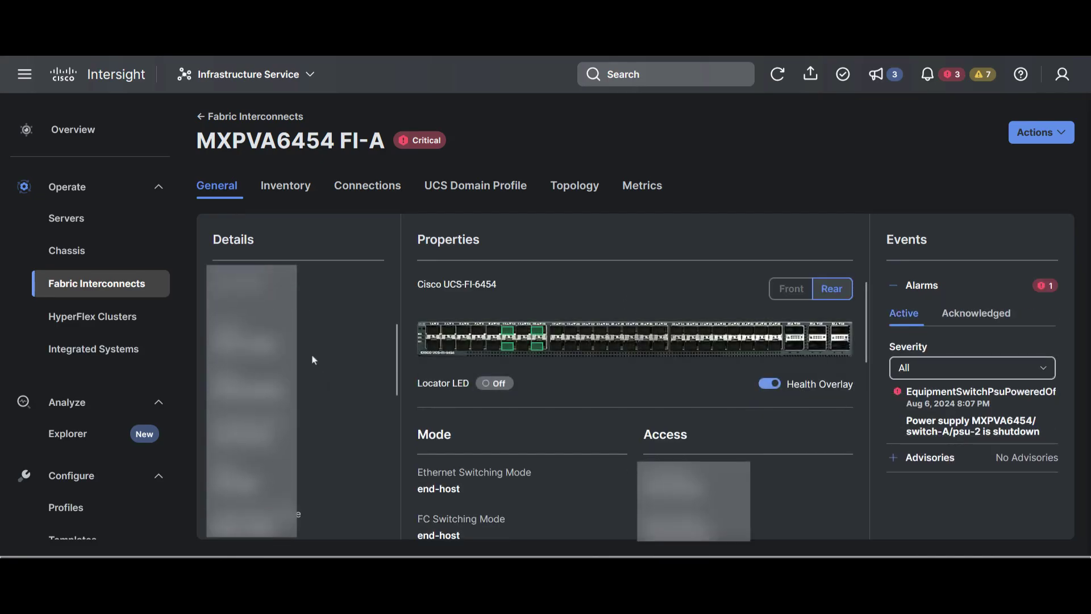